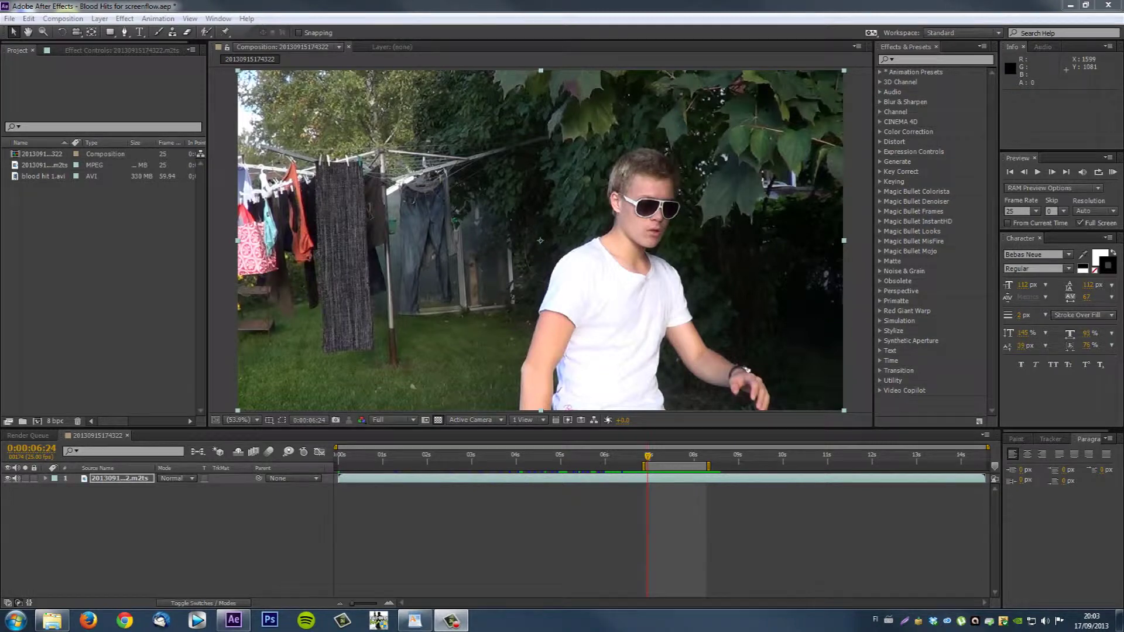
Step: Add the blood hit 1.avi clip above the footage layer and shift it to start at 0:00:07:02
mouse_move(648, 456)
left_mouse_down()
mouse_move(668, 456)
mouse_move(651, 456)
left_mouse_up()
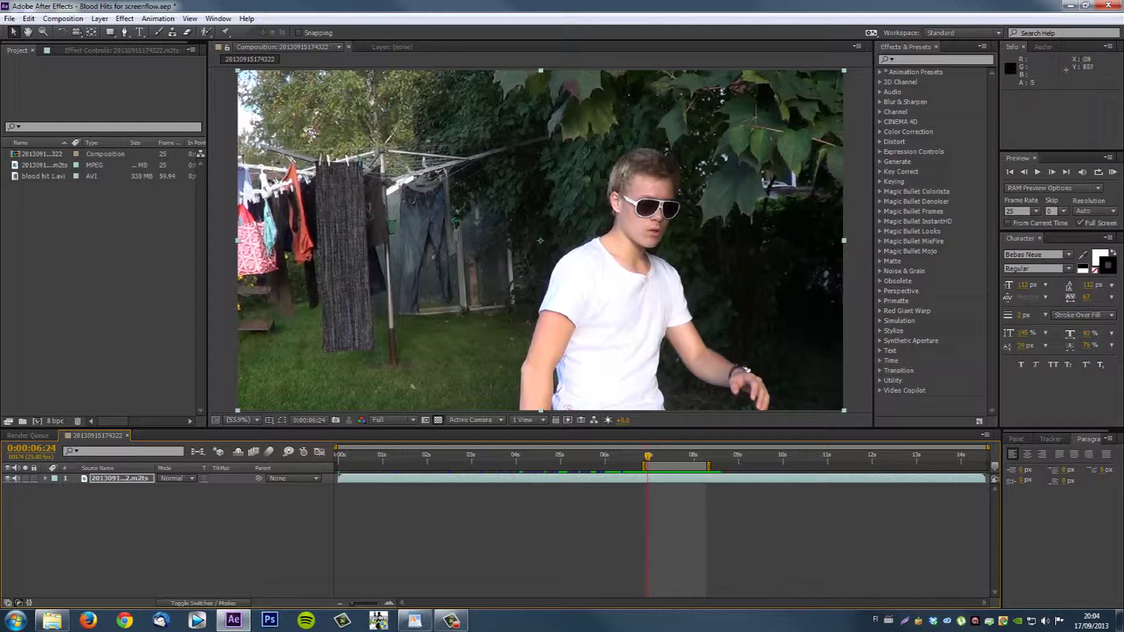
left_click(226, 329)
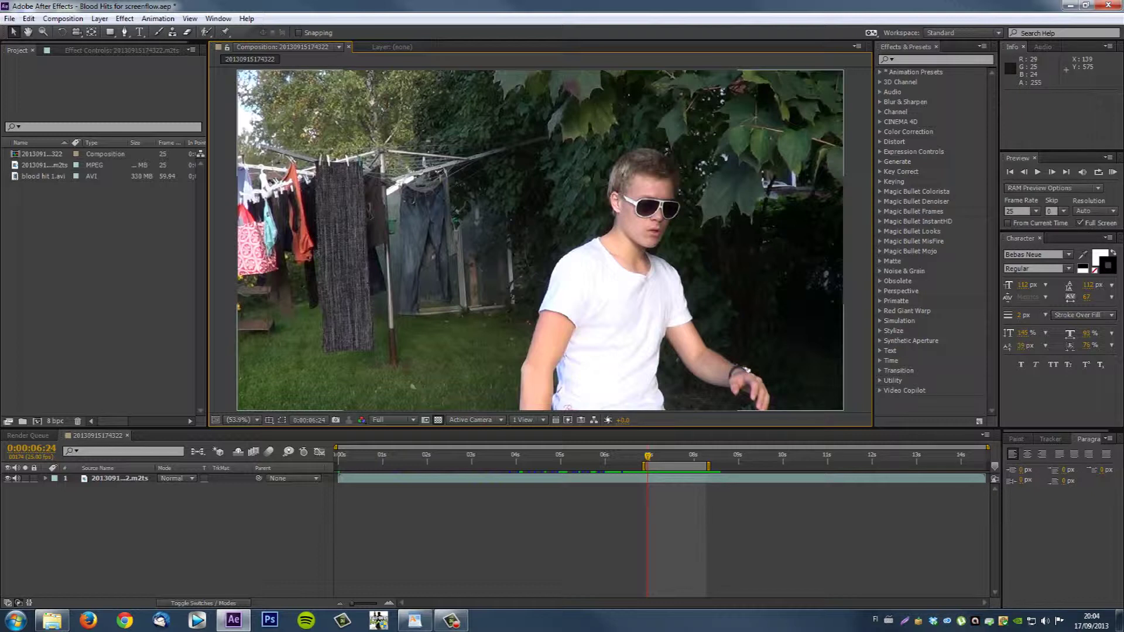
left_click(45, 176)
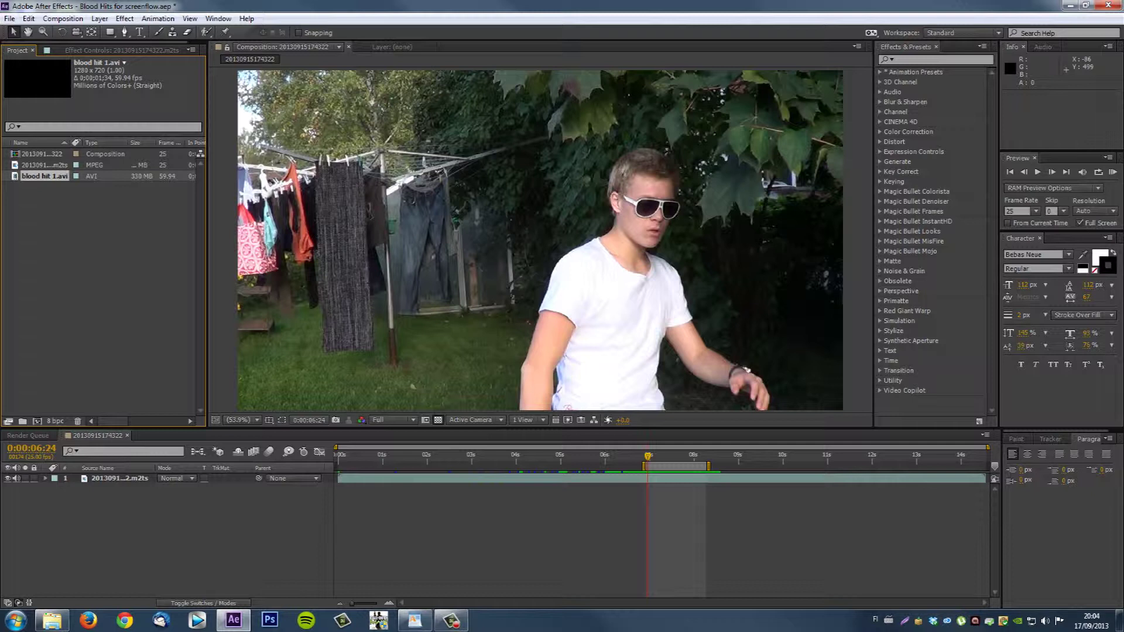
left_click_drag(44, 176, 94, 474)
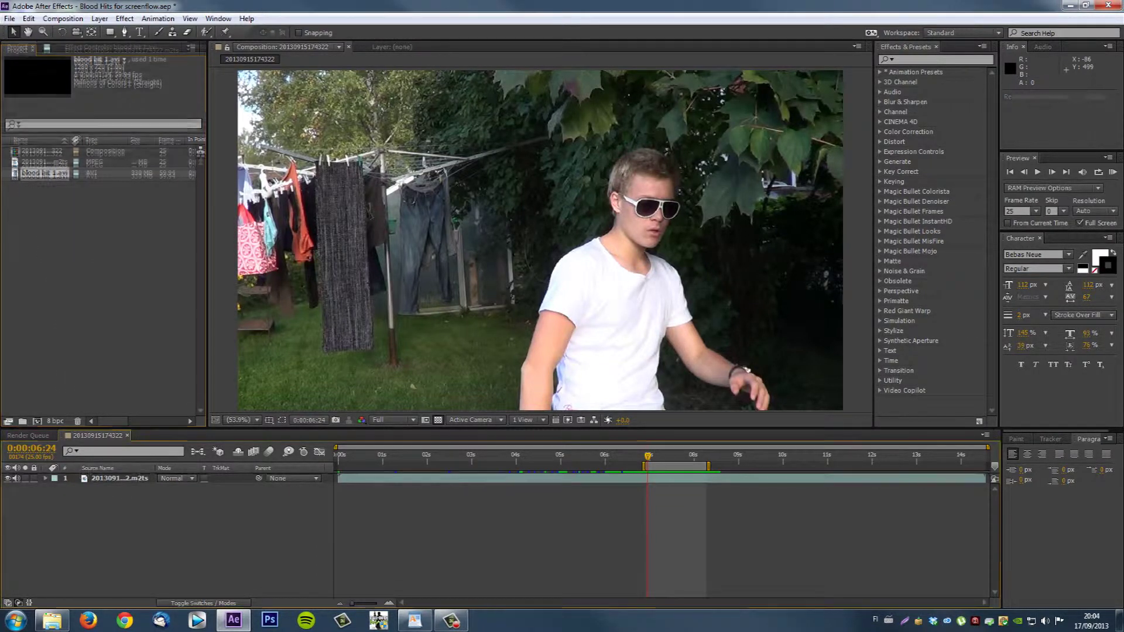
left_click(176, 533)
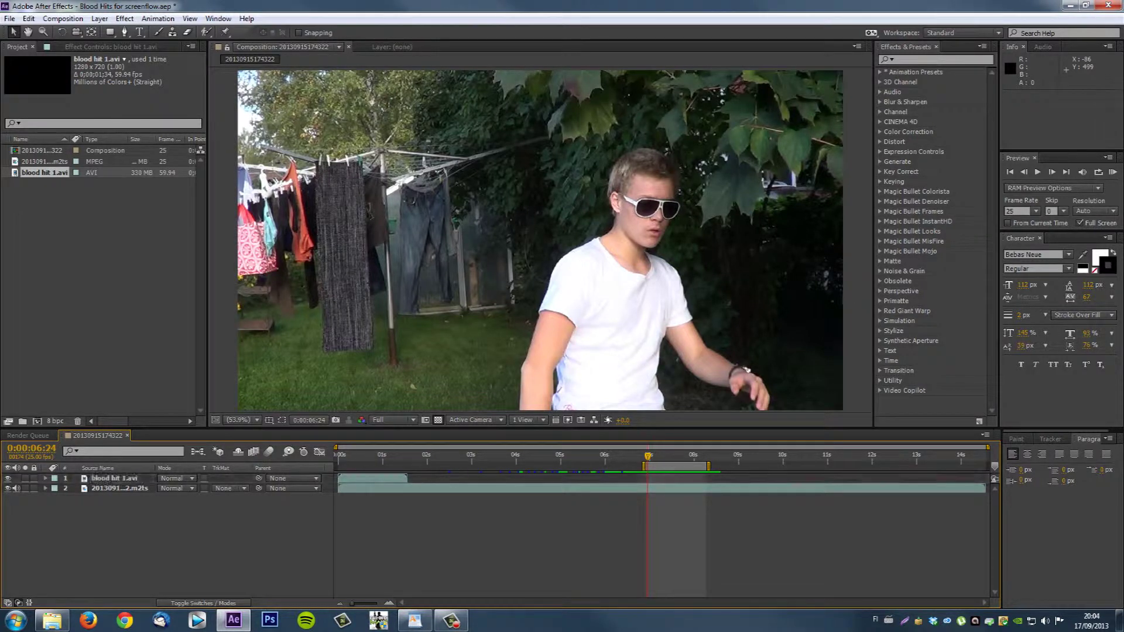
left_click(372, 478)
left_click_drag(372, 478, 677, 478)
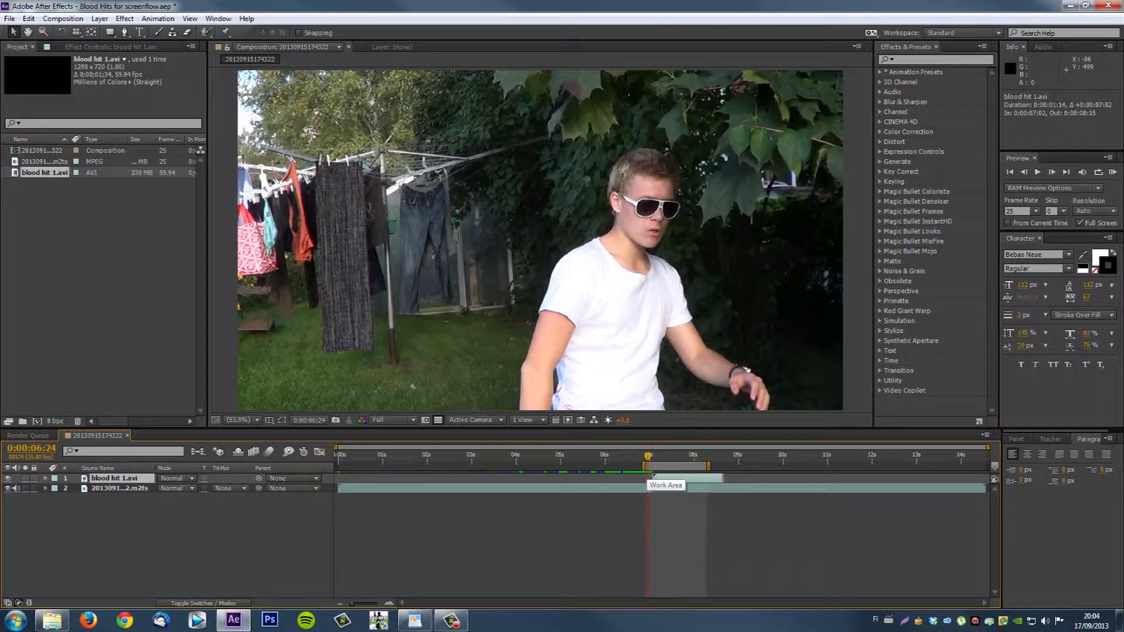
Step: Step back and forth through the frames around 0:00:07:06 to check the blood hit against the actor's head movement
mouse_move(648, 471)
left_mouse_down()
mouse_move(678, 471)
mouse_move(654, 471)
mouse_move(656, 460)
left_mouse_up()
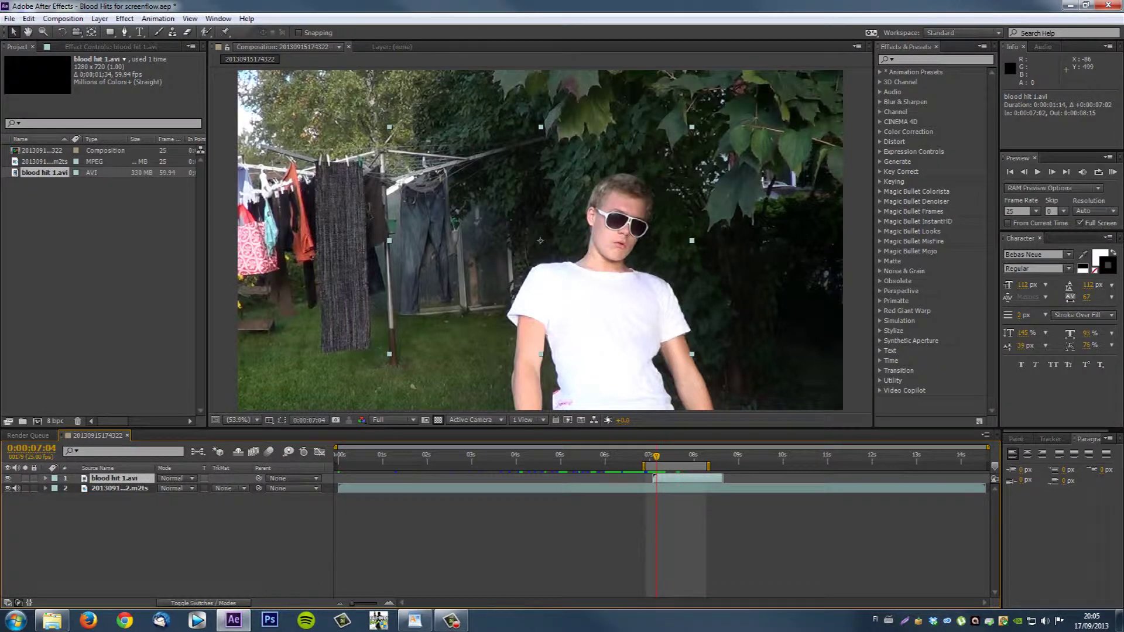
key("Page_Down")
key("Page_Down")
key("Page_Down")
key("Page_Down")
key("Page_Down")
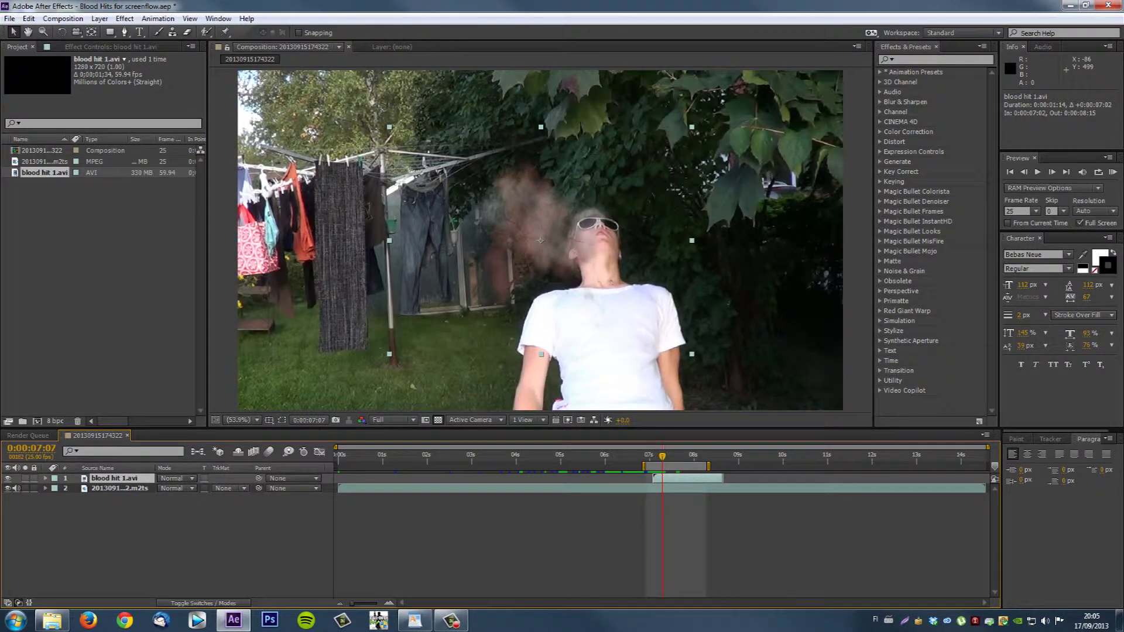
key("Page_Up")
key("Page_Up")
key("Page_Up")
key("Page_Up")
key("Page_Up")
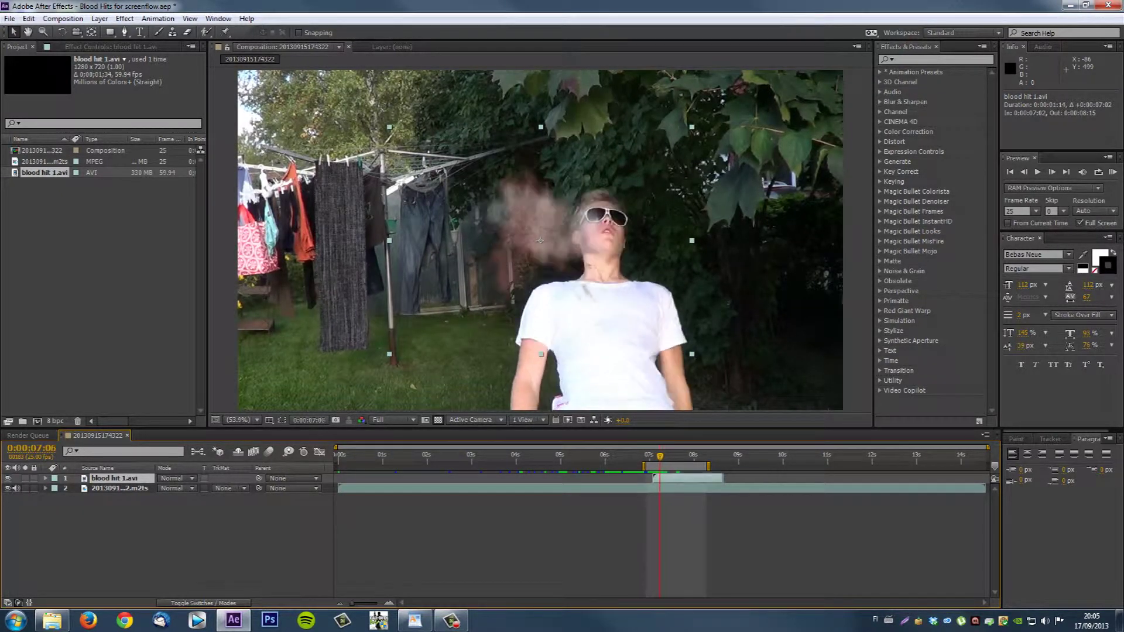
key("Page_Down")
key("Page_Down")
key("Page_Down")
key("Page_Down")
key("Page_Down")
key("Page_Down")
key("Page_Down")
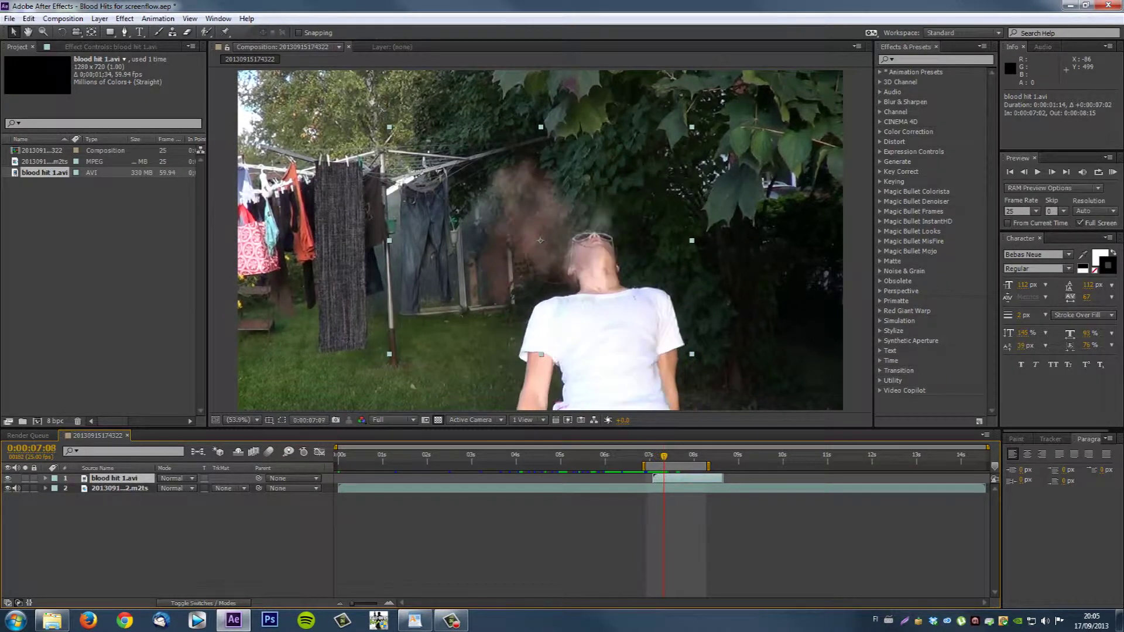
key("Page_Up")
key("Page_Up")
key("Page_Up")
key("Page_Up")
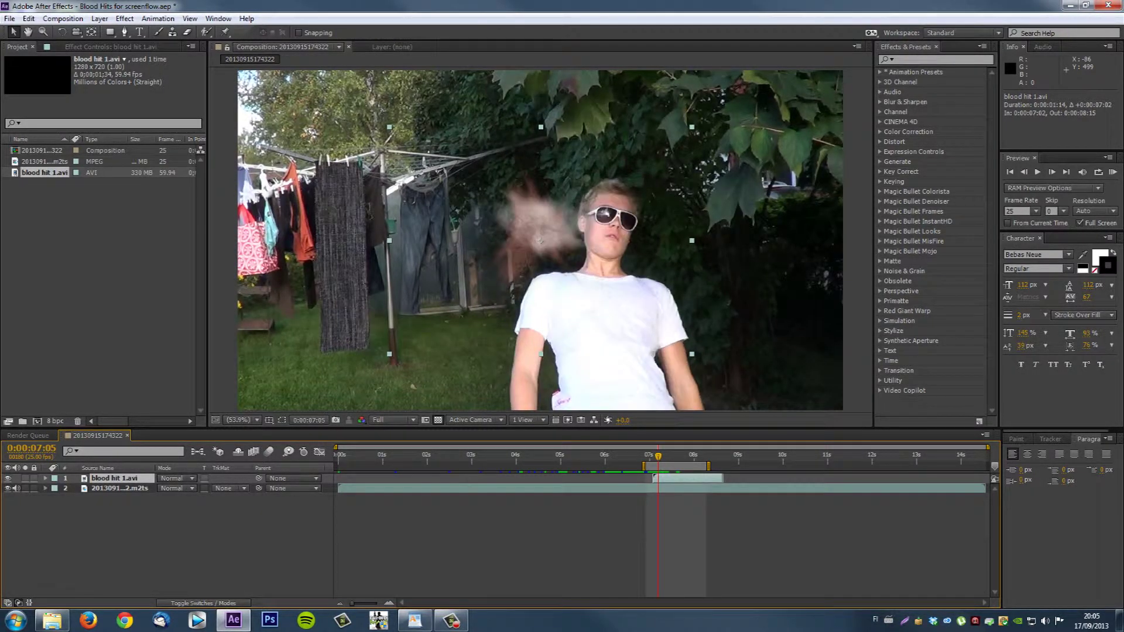
key("Page_Up")
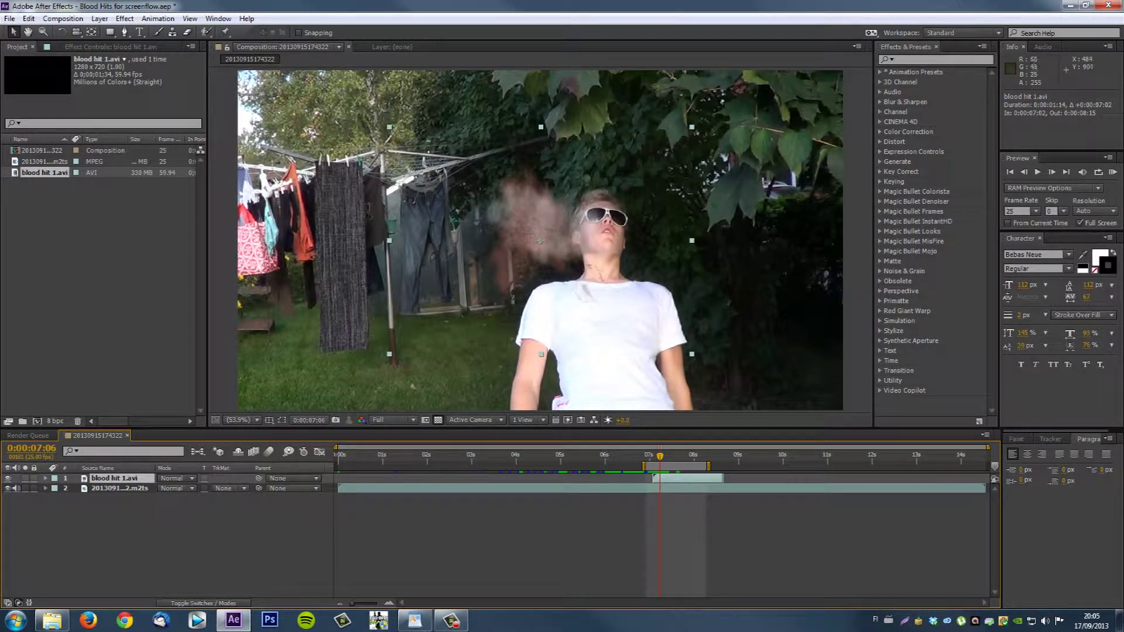
Step: Enlarge the blood hit layer to about 189% by 134% and position it over the head at about 1190, 451
left_click_drag(389, 354, 255, 392)
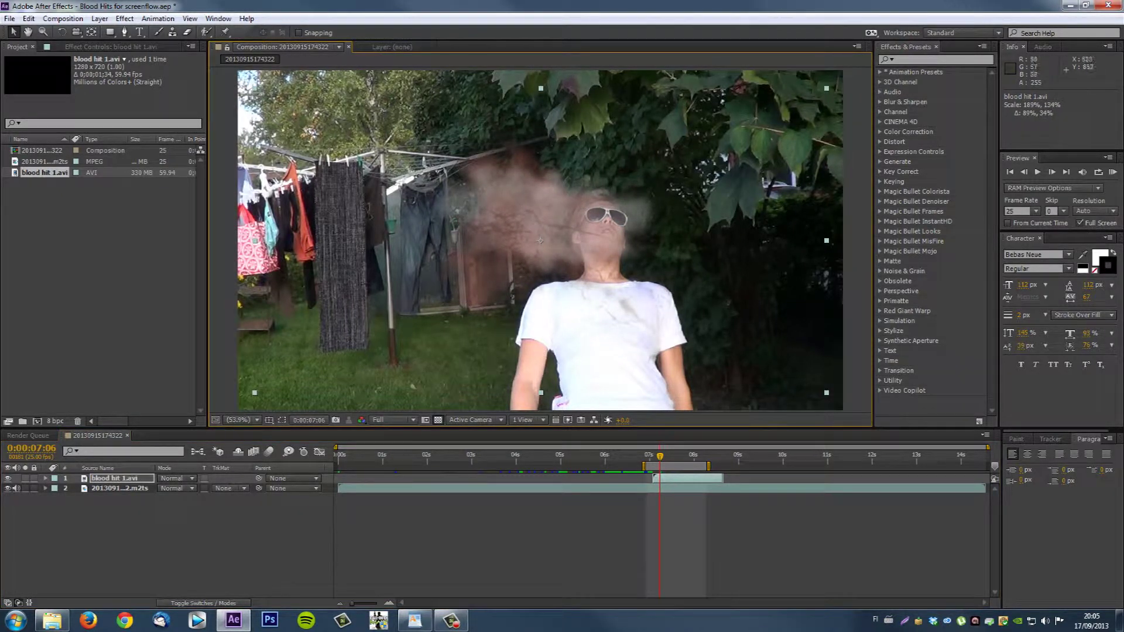
left_click_drag(505, 229, 569, 208)
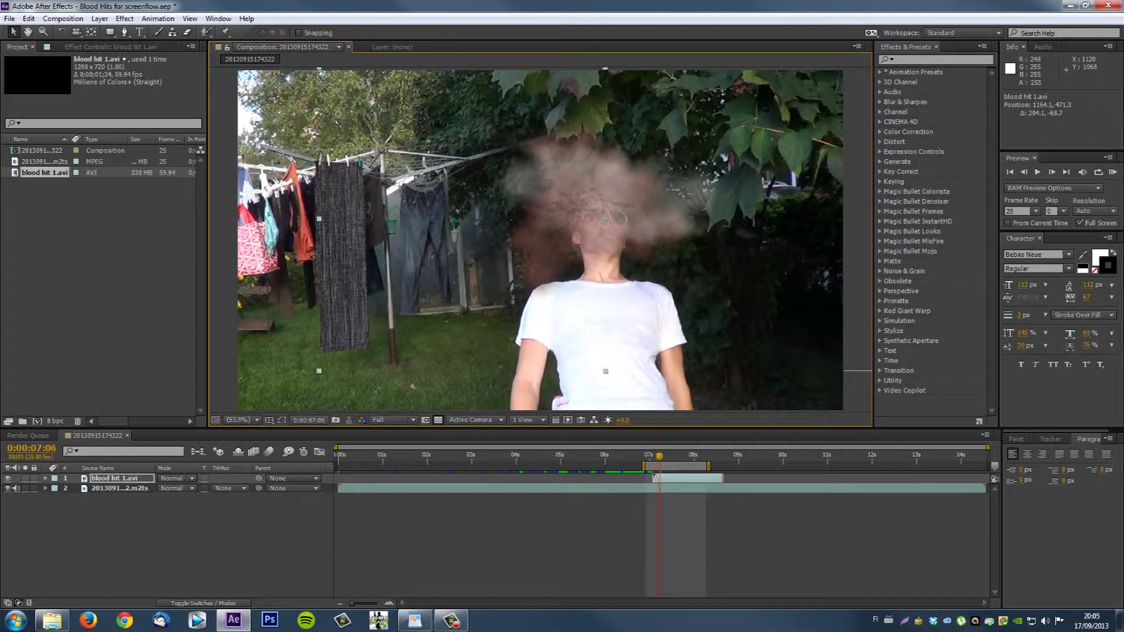
key("Page_Up")
key("Page_Up")
key("Page_Up")
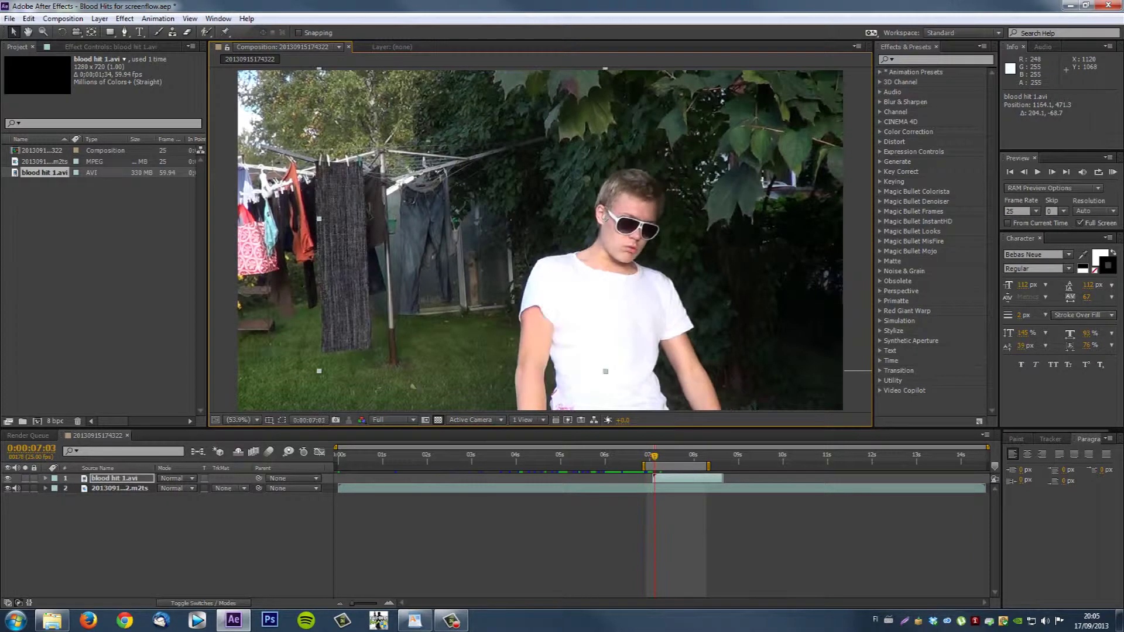
key("Page_Down")
key("Page_Down")
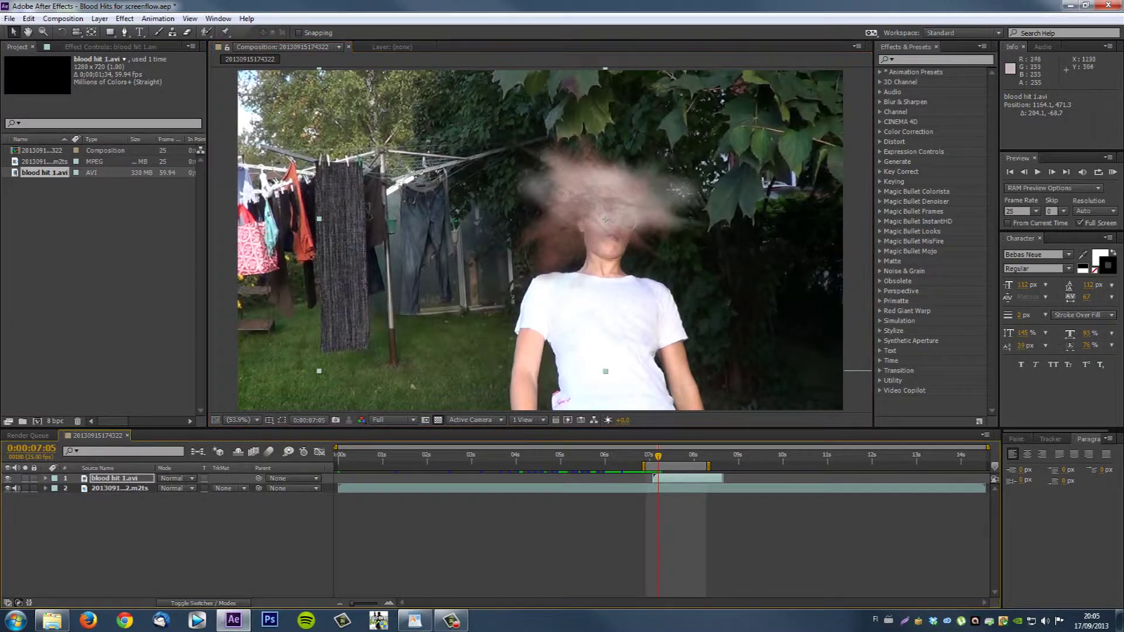
left_click_drag(605, 219, 613, 213)
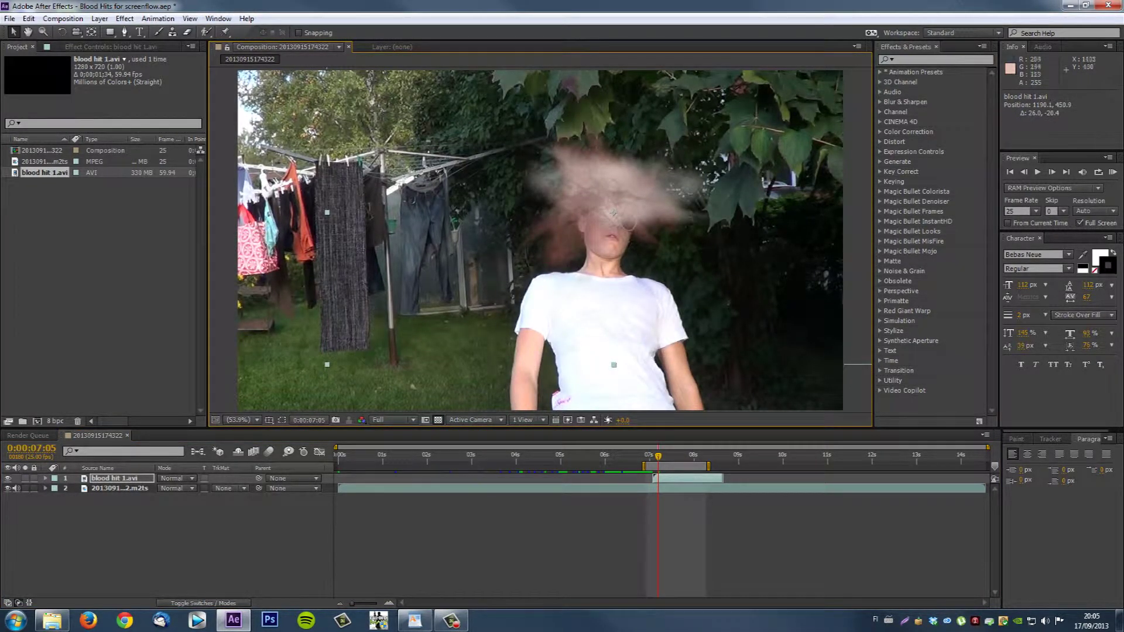
Step: Play back the work area to review the blood hit's placement, then go to 0:00:07:07
key("space")
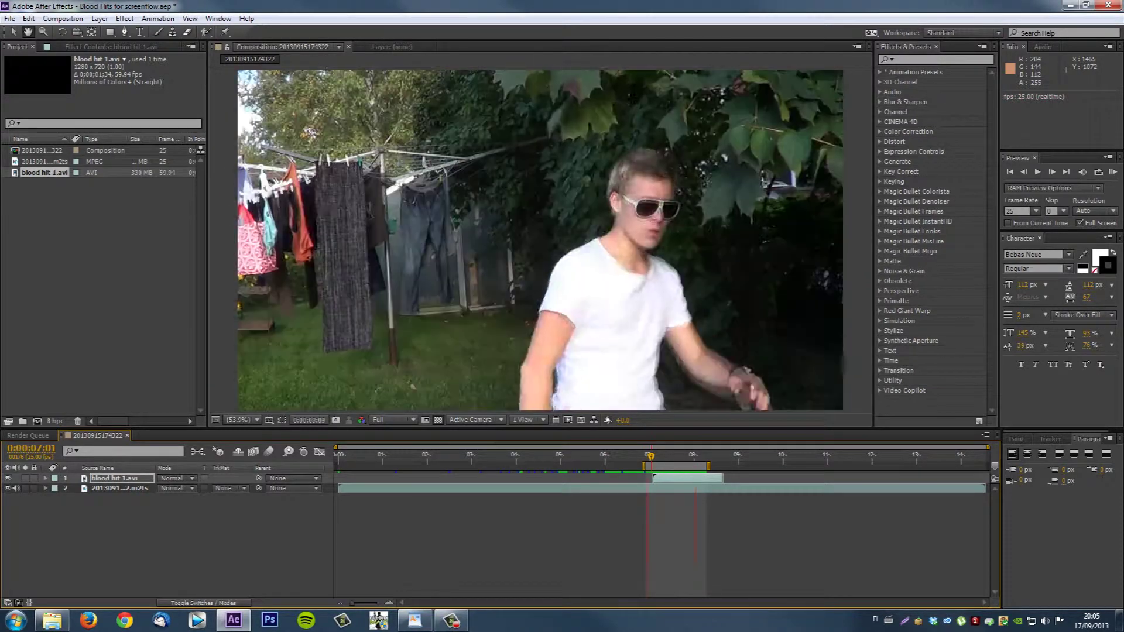
key("space")
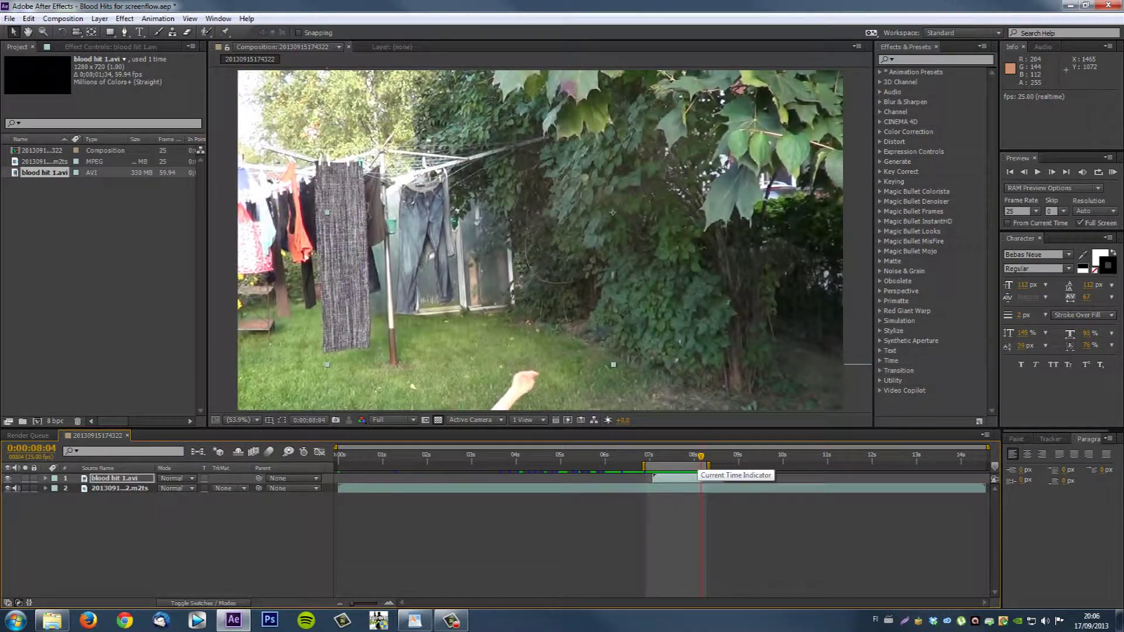
left_click_drag(703, 457, 662, 457)
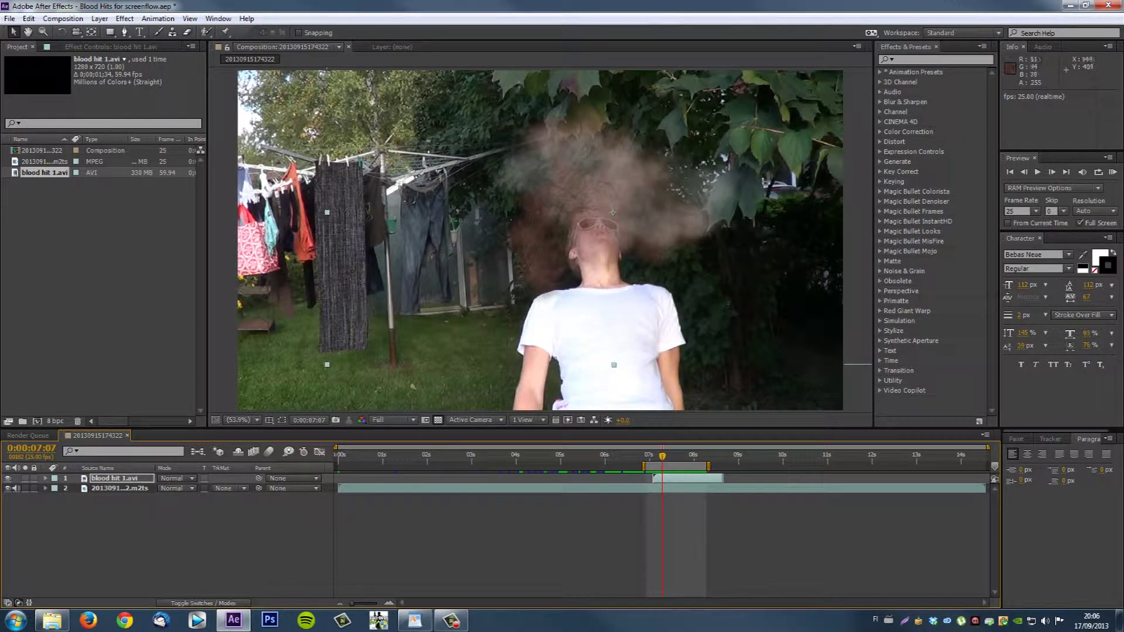
Step: Find the Curves effect and apply it to the blood hit 1.avi layer
left_click(115, 478)
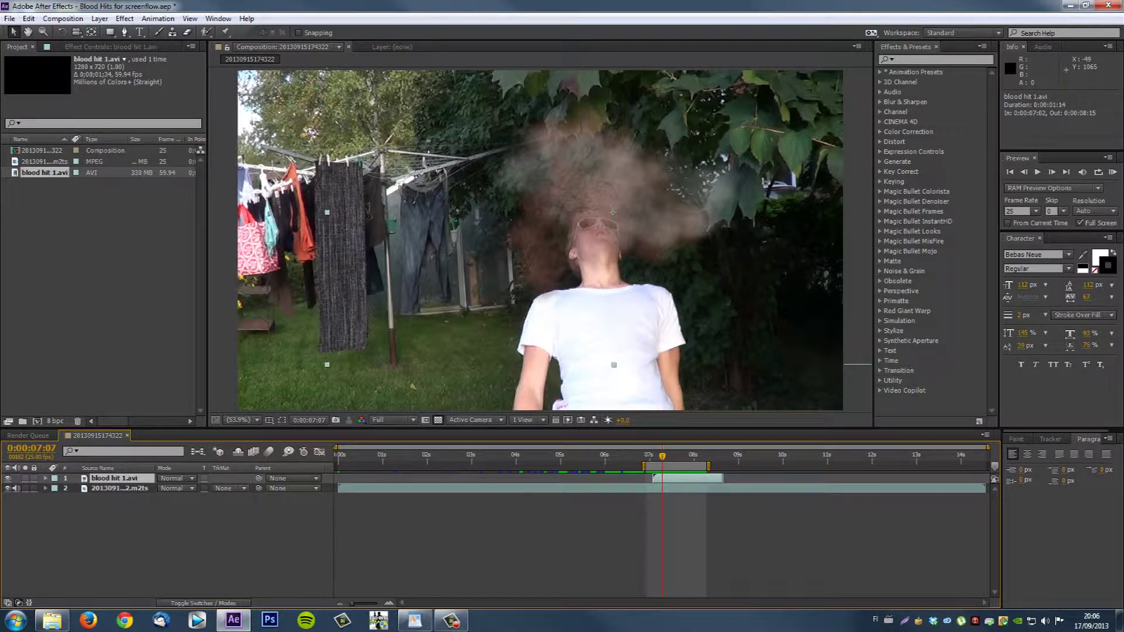
left_click(914, 60)
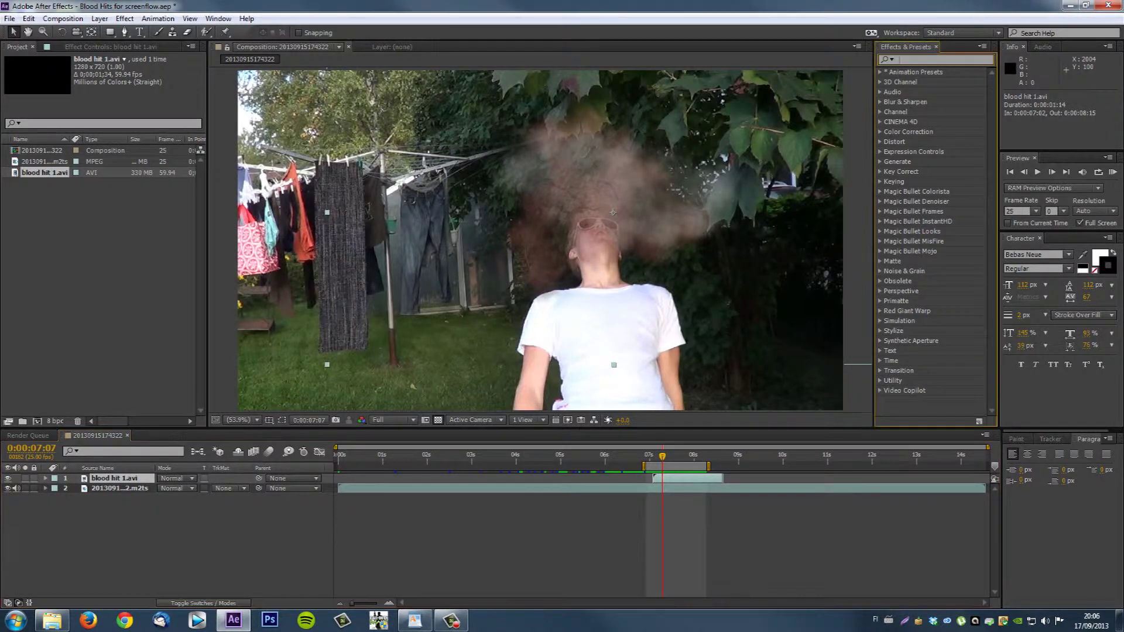
type("curves")
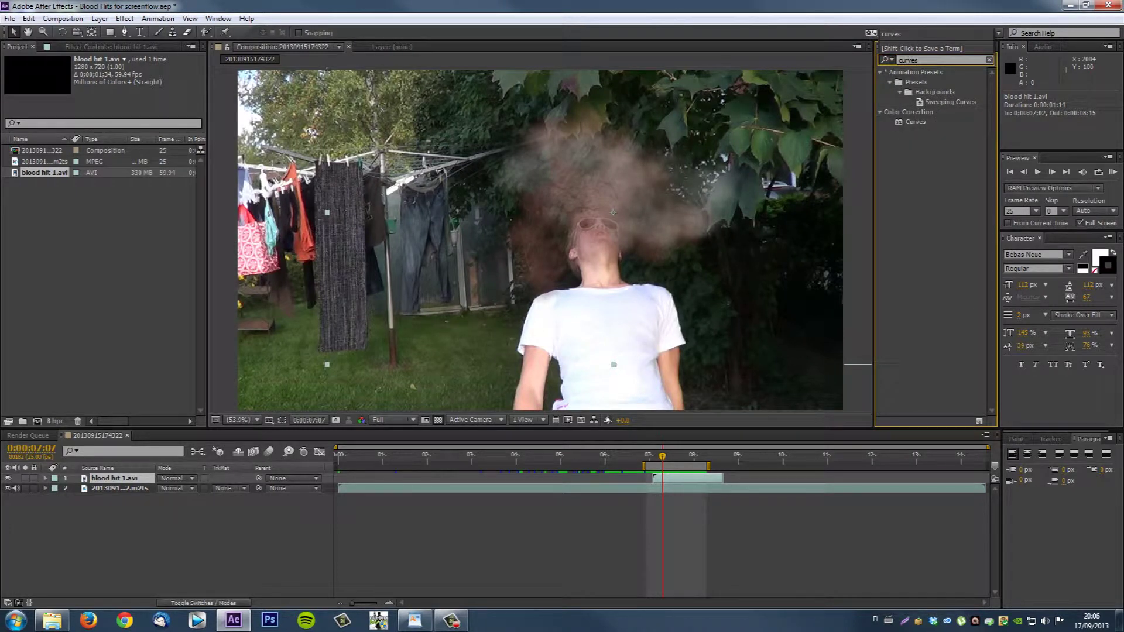
left_click_drag(914, 122, 539, 240)
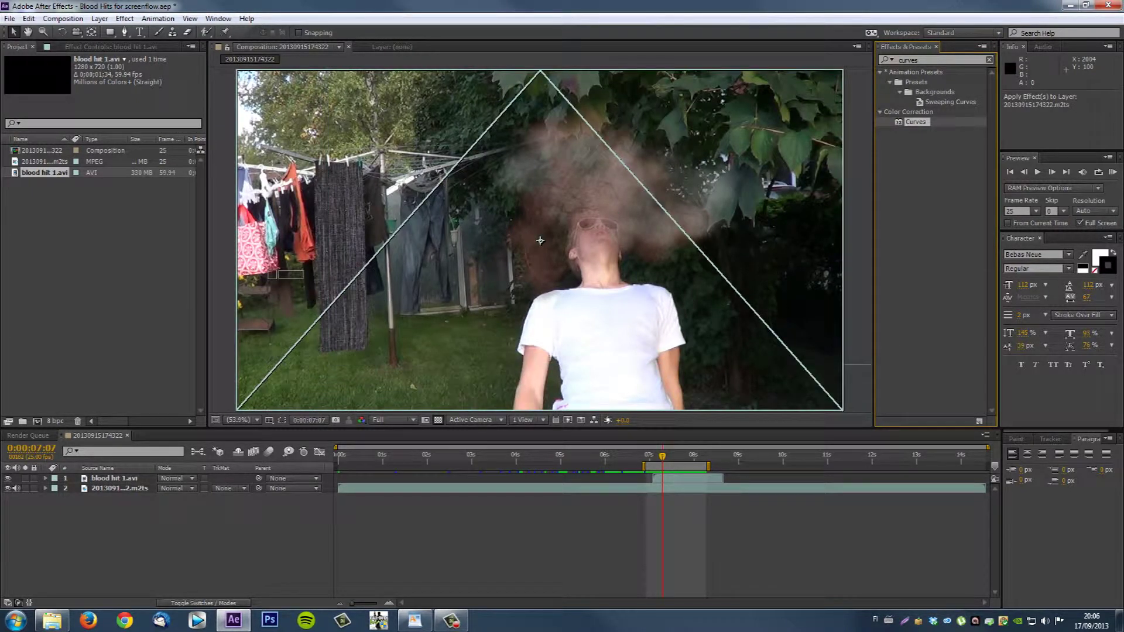
left_click_drag(270, 273, 613, 212)
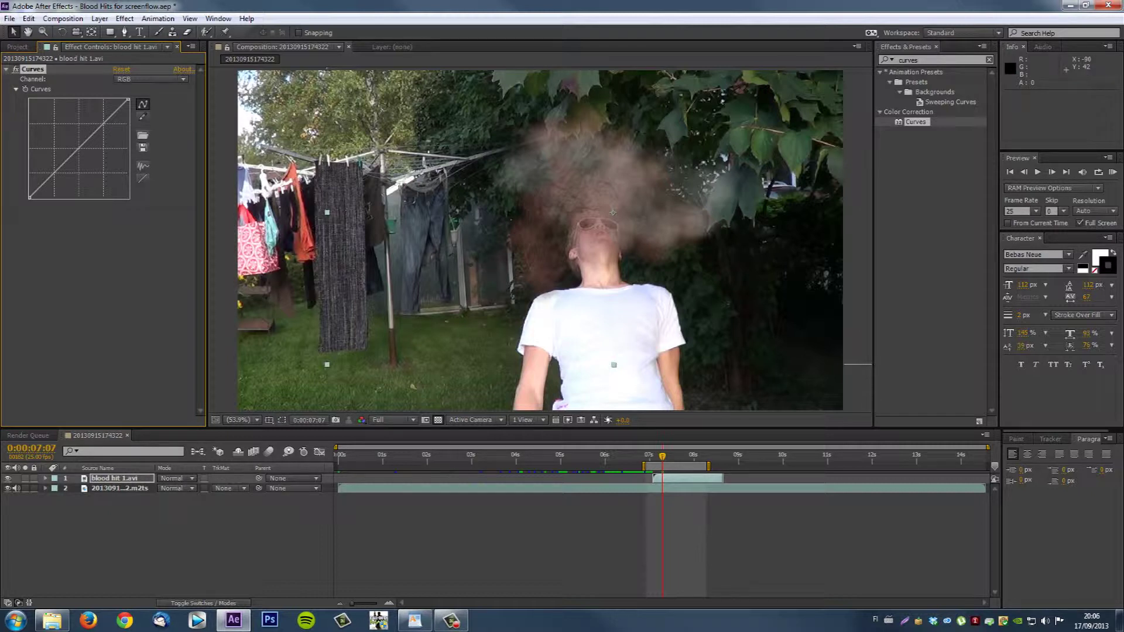
Step: Raise the middle of the Red channel curve to tint the blood hit redder
left_click(151, 79)
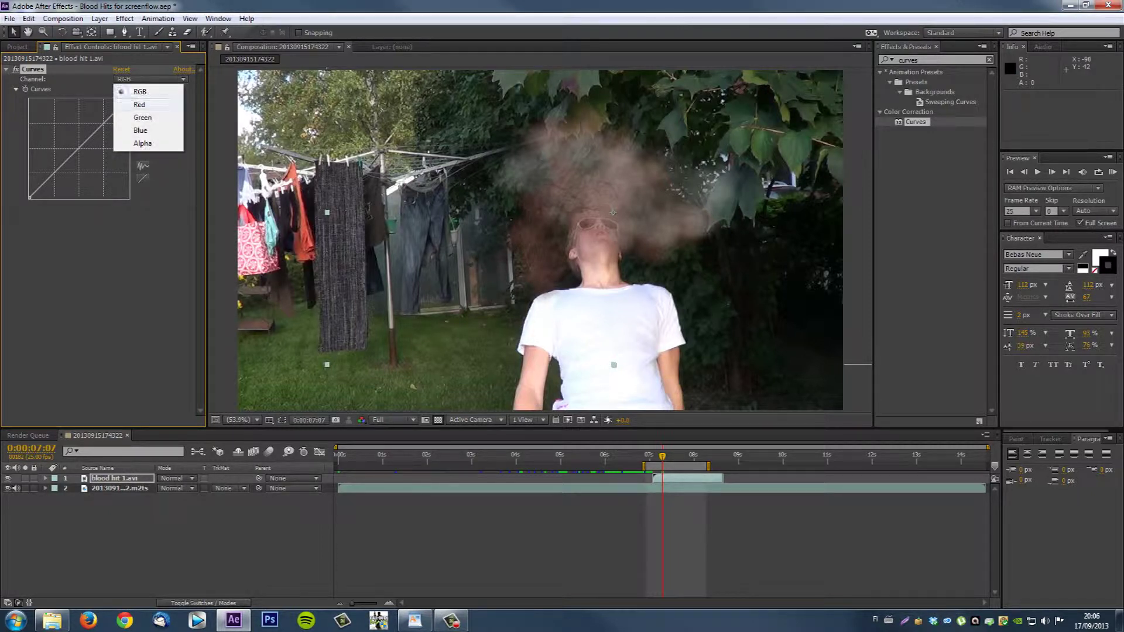
left_click(139, 104)
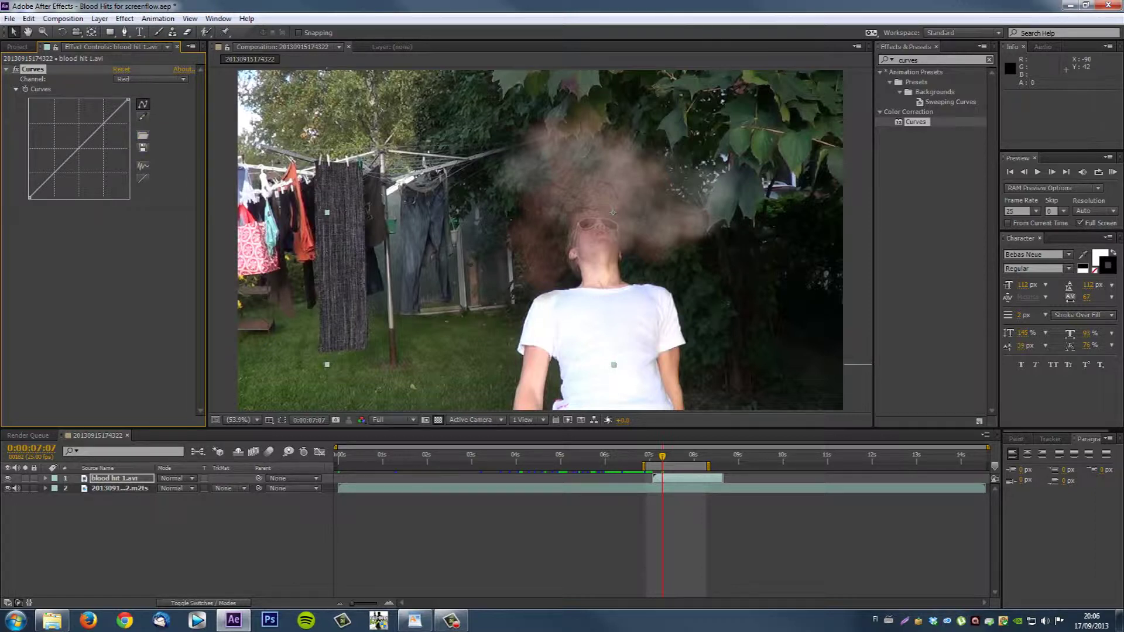
left_click_drag(79, 148, 71, 138)
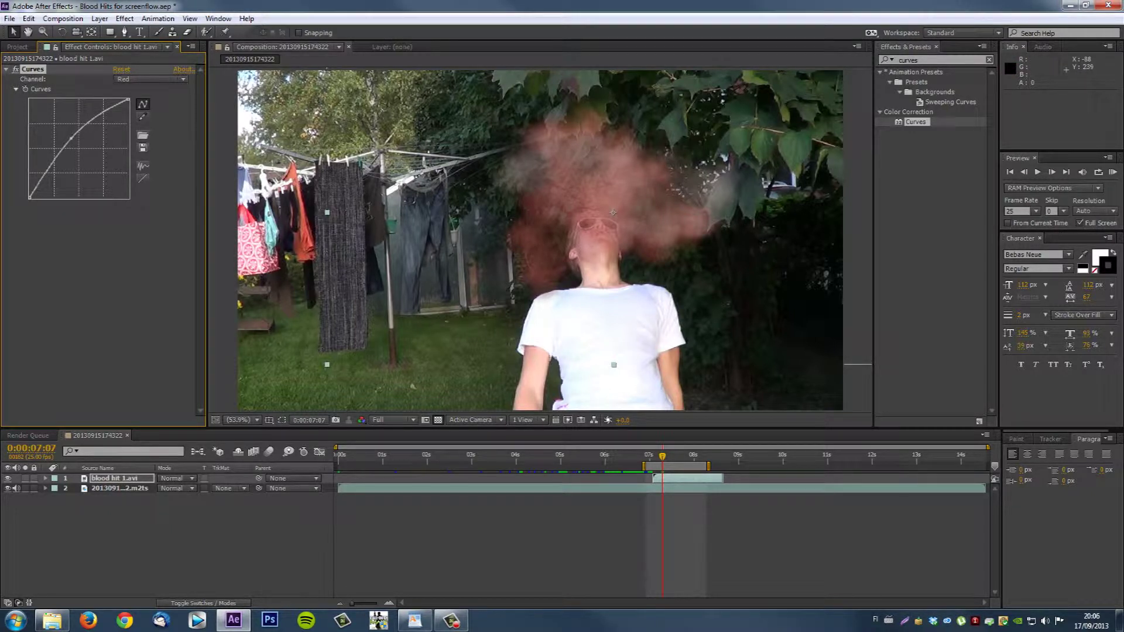
Step: Pull the middle of the RGB channel curve slightly down to darken the blood hit
left_click(151, 79)
left_click(131, 88)
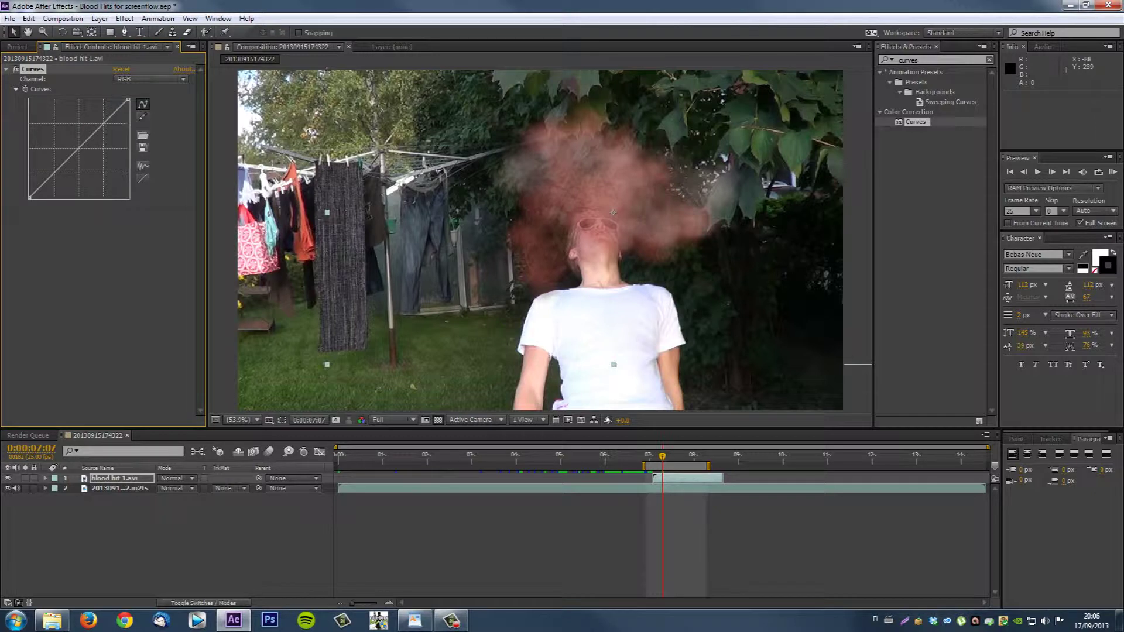
left_click_drag(79, 148, 87, 155)
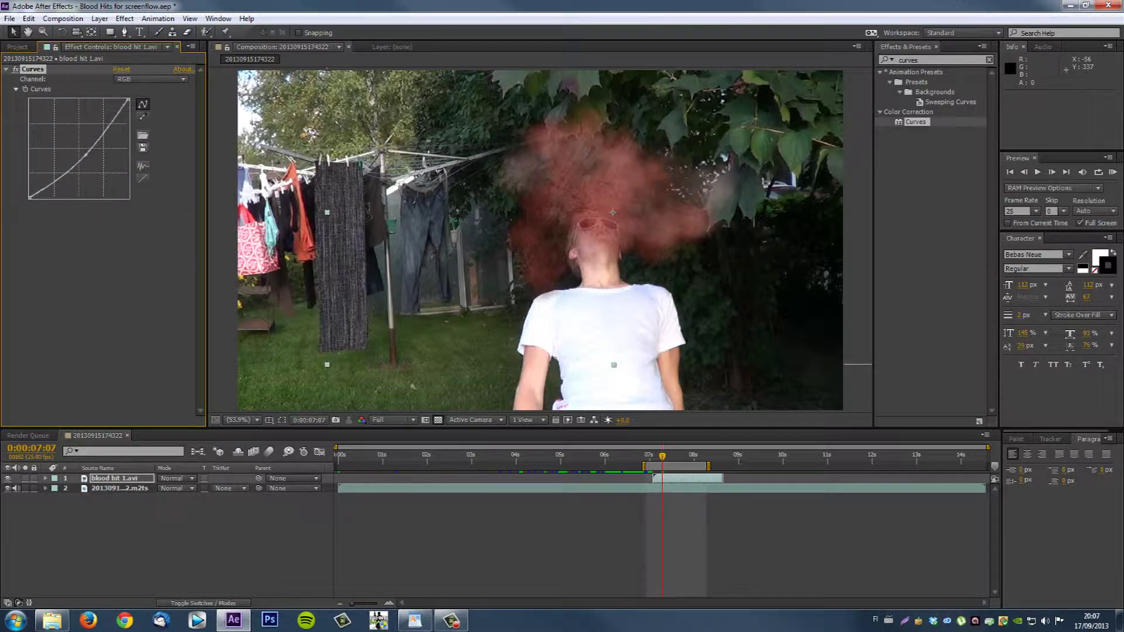
left_click_drag(86, 155, 85, 152)
Step: Lower the raised point of the Red channel curve a little to soften the red tint
left_click(151, 79)
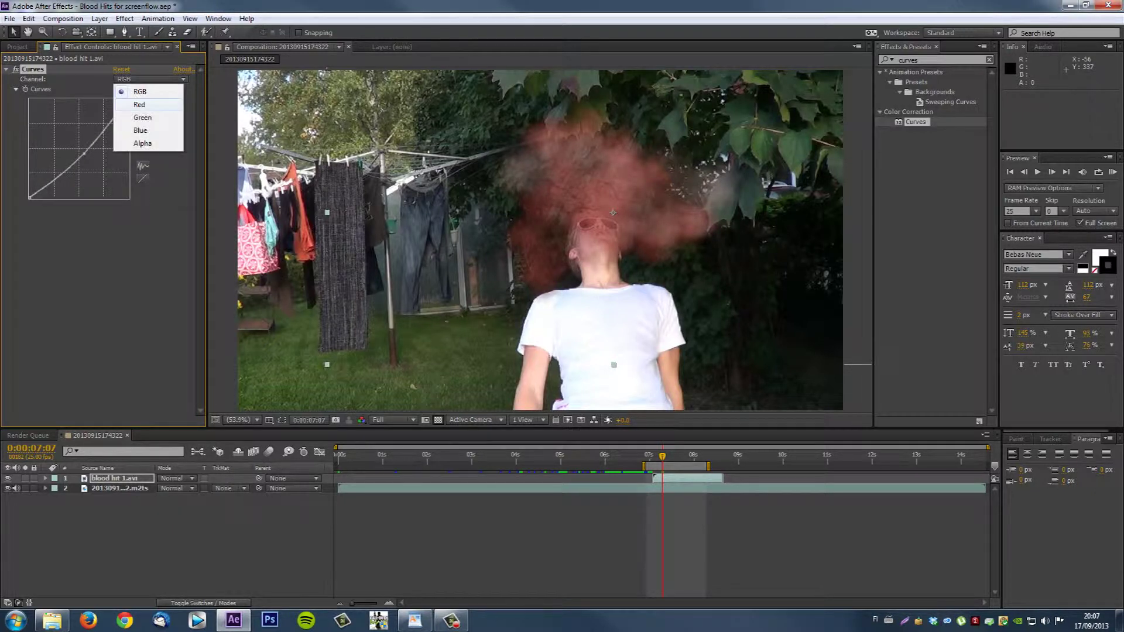
left_click(141, 104)
left_click_drag(66, 132, 74, 142)
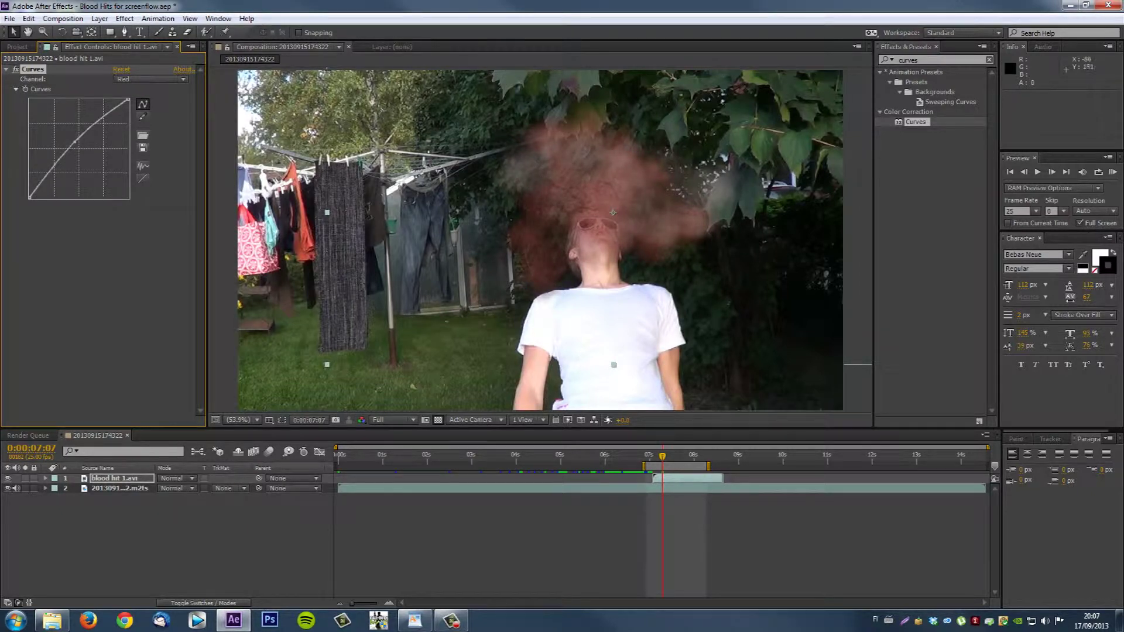
Step: Play back the colour-corrected blood hit from 0:00:06:24 and return to that frame
left_click(647, 456)
key("space")
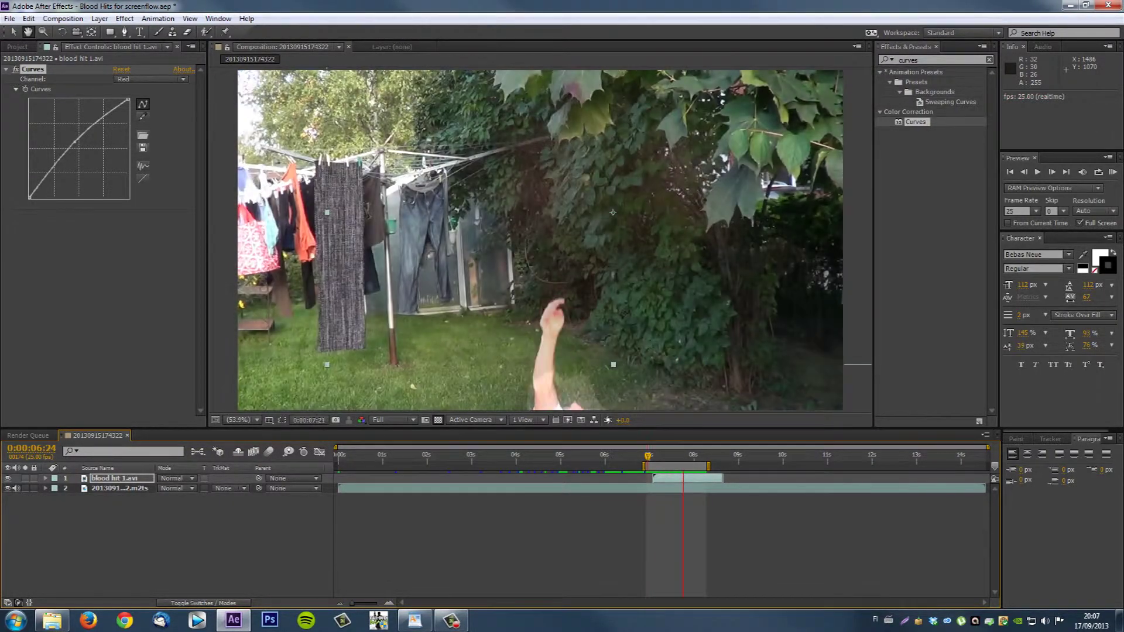
key("space")
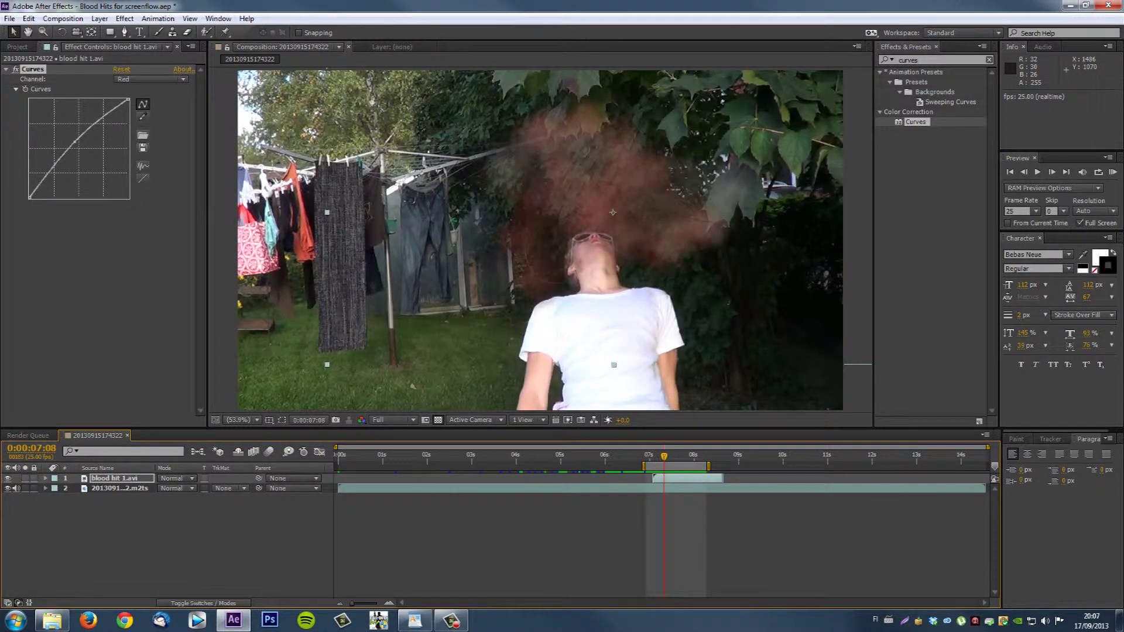
left_click_drag(672, 456, 648, 456)
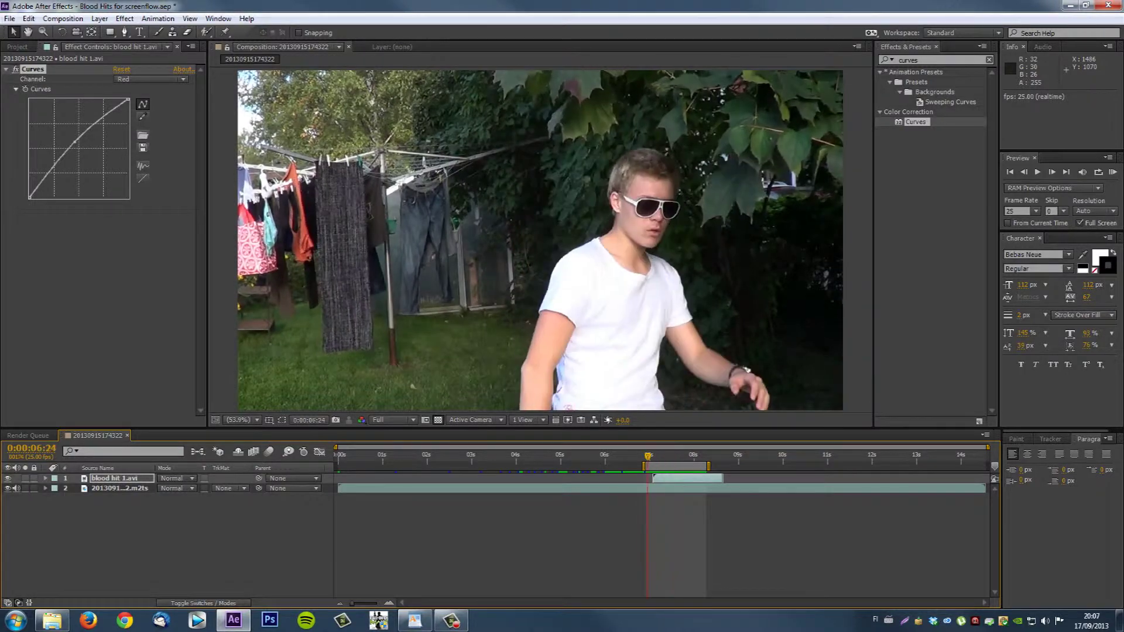
Step: Play back the shot and examine the blood around the actor's head up close at 0:00:07:07
key("space")
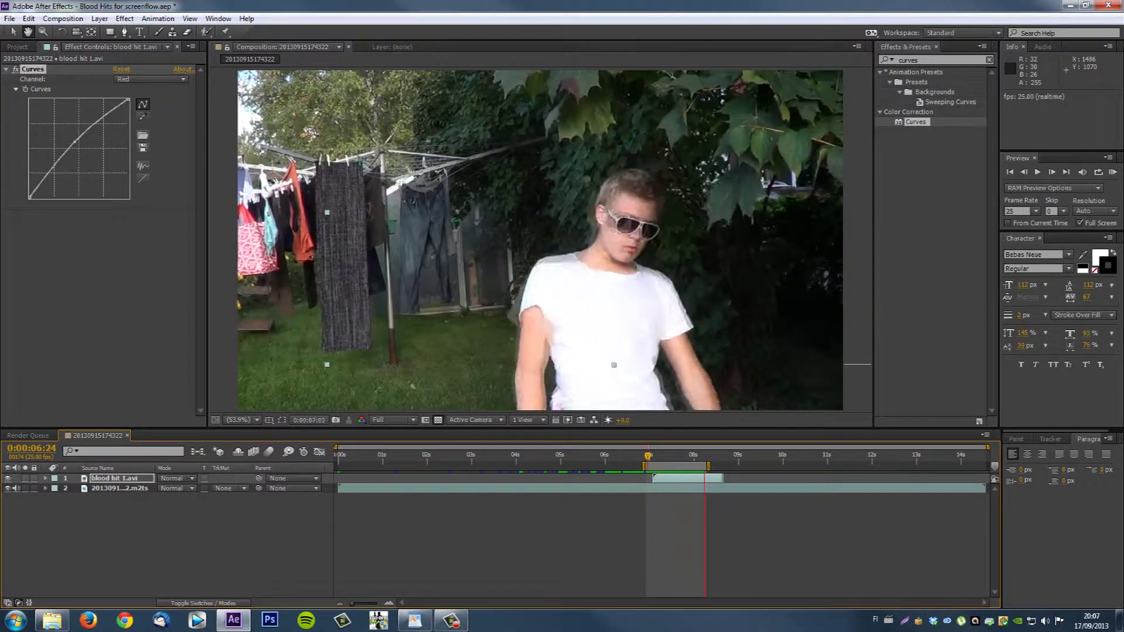
left_click(674, 455)
key("space")
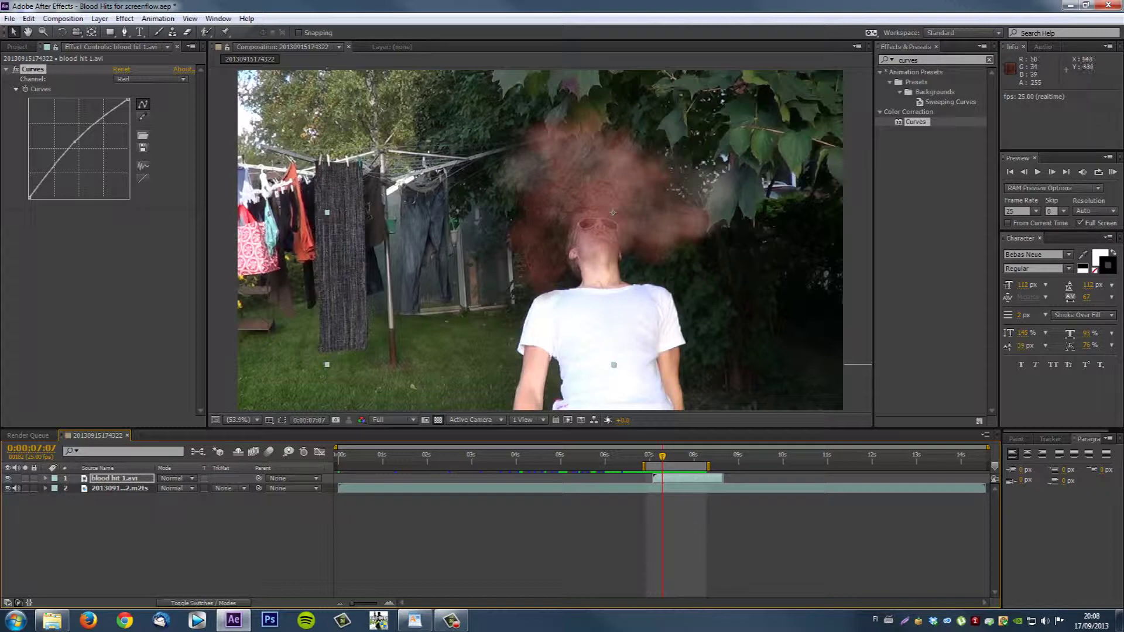
scroll(612, 212, "up", 3)
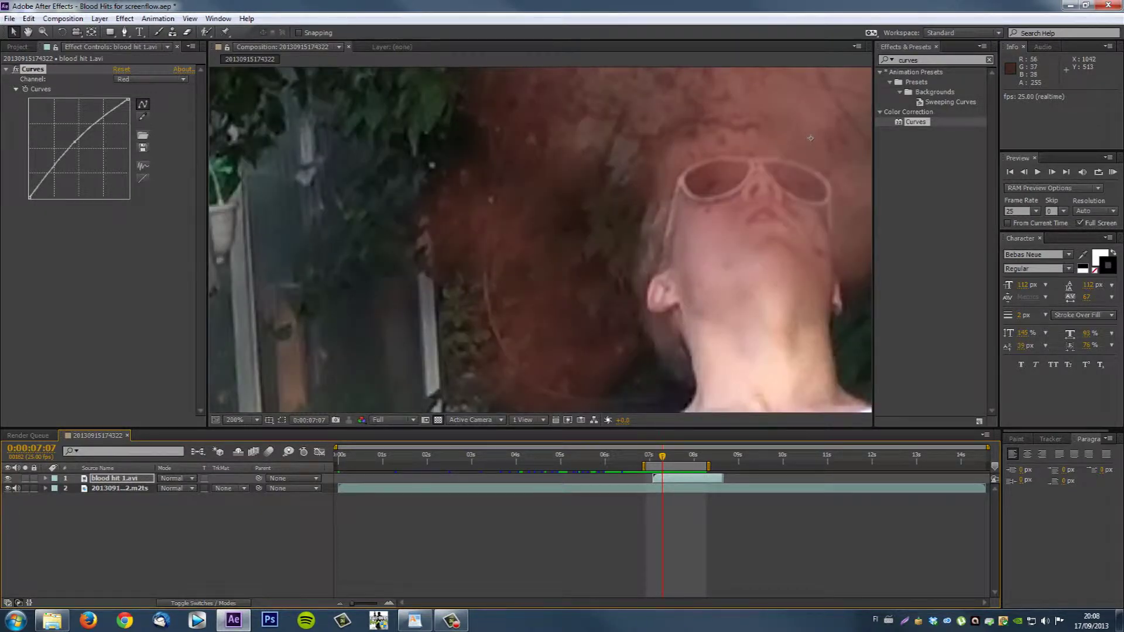
left_click_drag(810, 138, 631, 282)
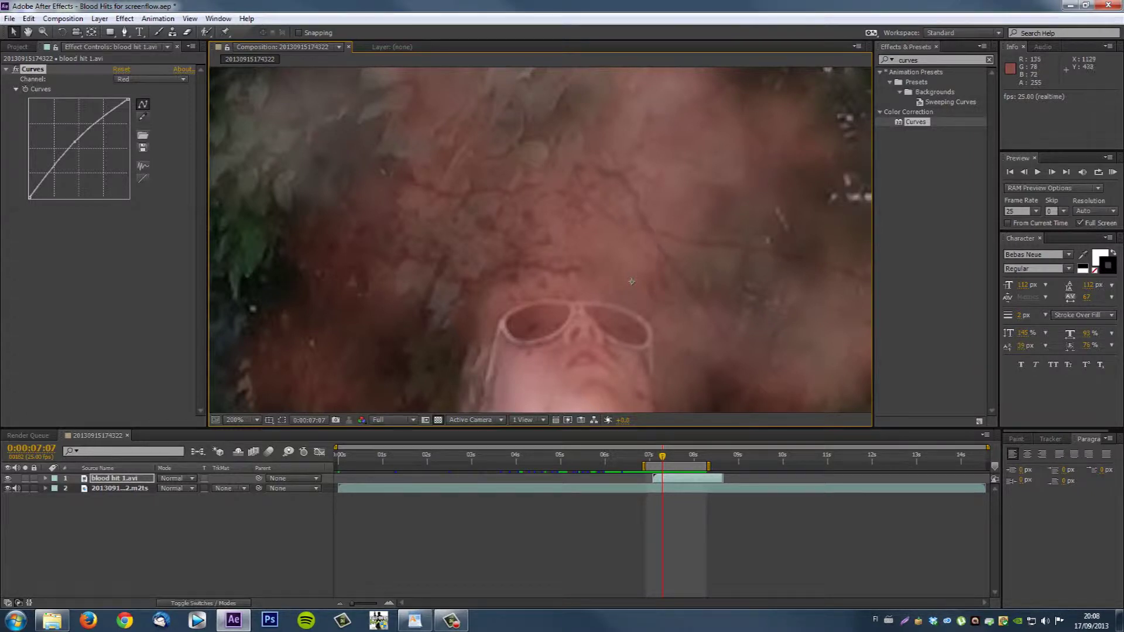
Step: Check the blood hit frame by frame over the head in close-up, ending at 0:00:07:05
key("period")
key("comma")
key("Page_Up")
key("Page_Up")
key("Page_Up")
key("Page_Up")
key("Page_Up")
key("Page_Down")
key("Page_Down")
key("Page_Down")
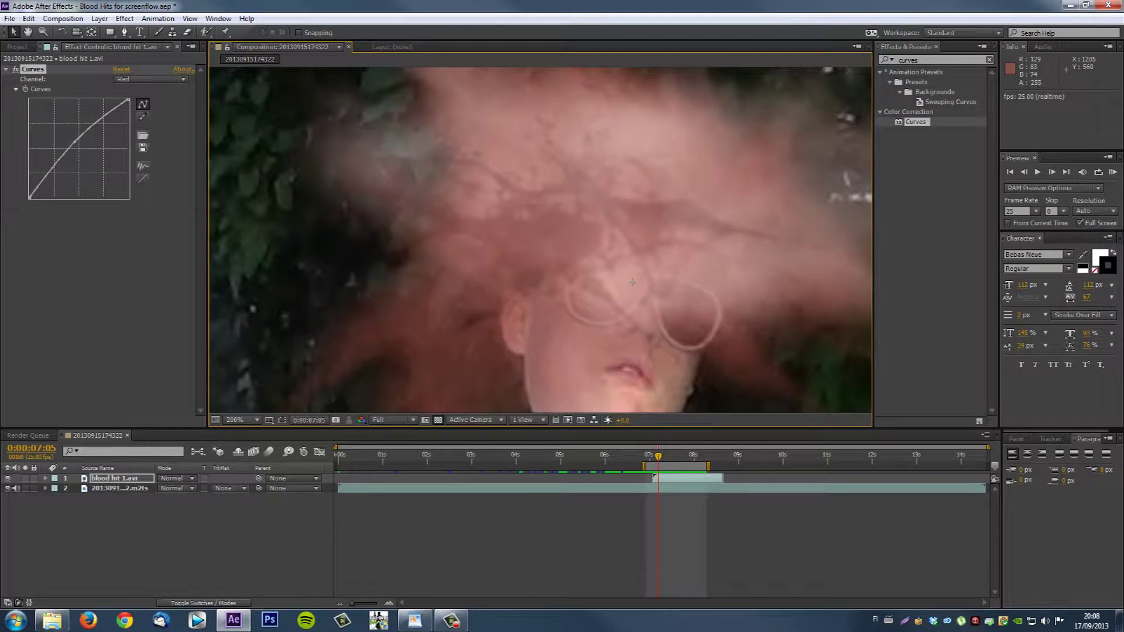
key("Page_Down")
key("Page_Down")
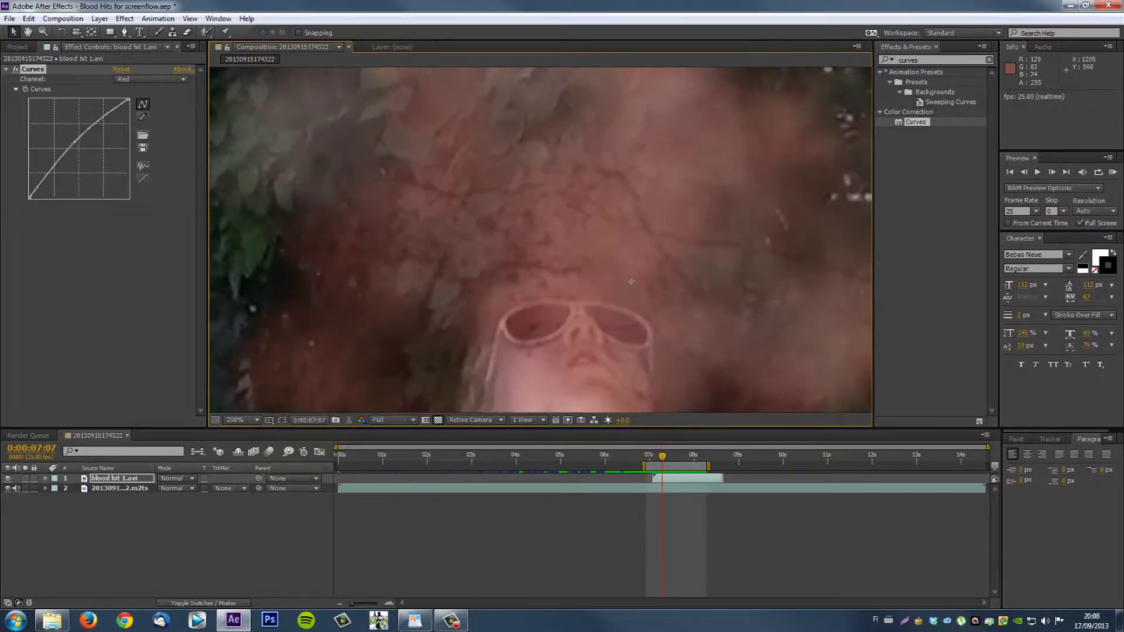
key("Page_Up")
key("Page_Up")
key("p")
key("comma")
key("comma")
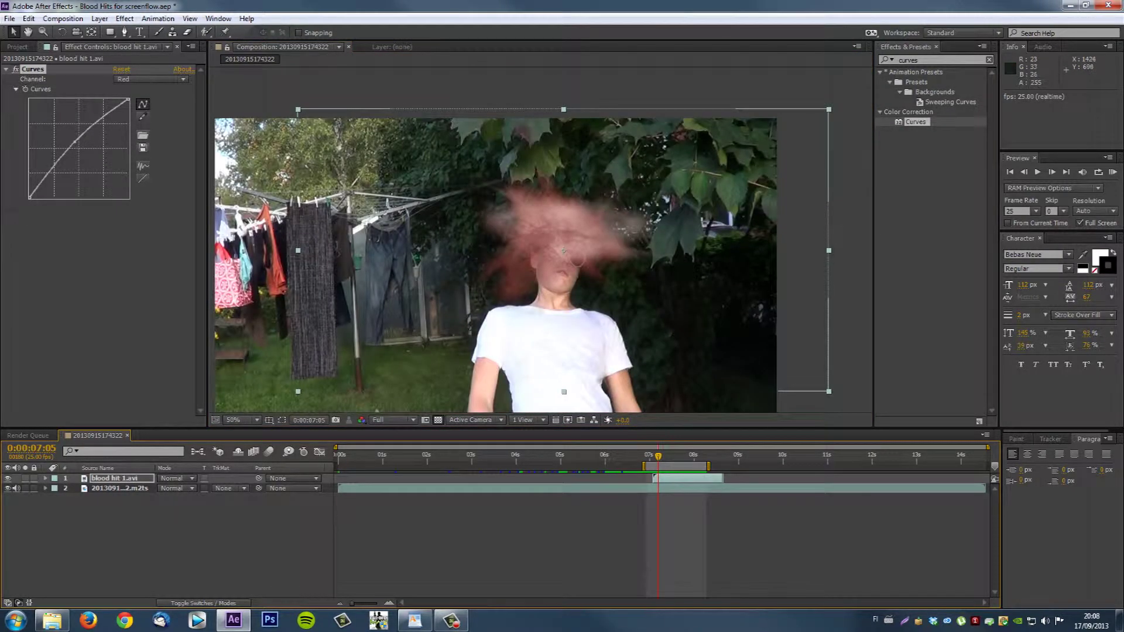
Step: Preview the work area and step through the frames from 0:00:07:02 to 0:00:07:06
key("KP_0")
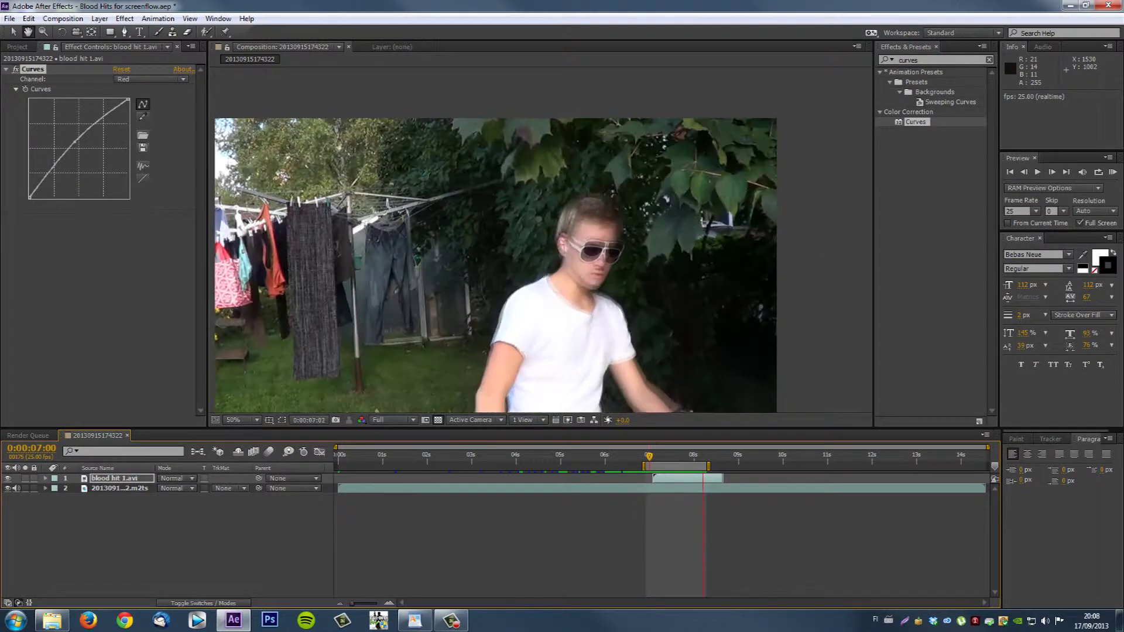
key("space")
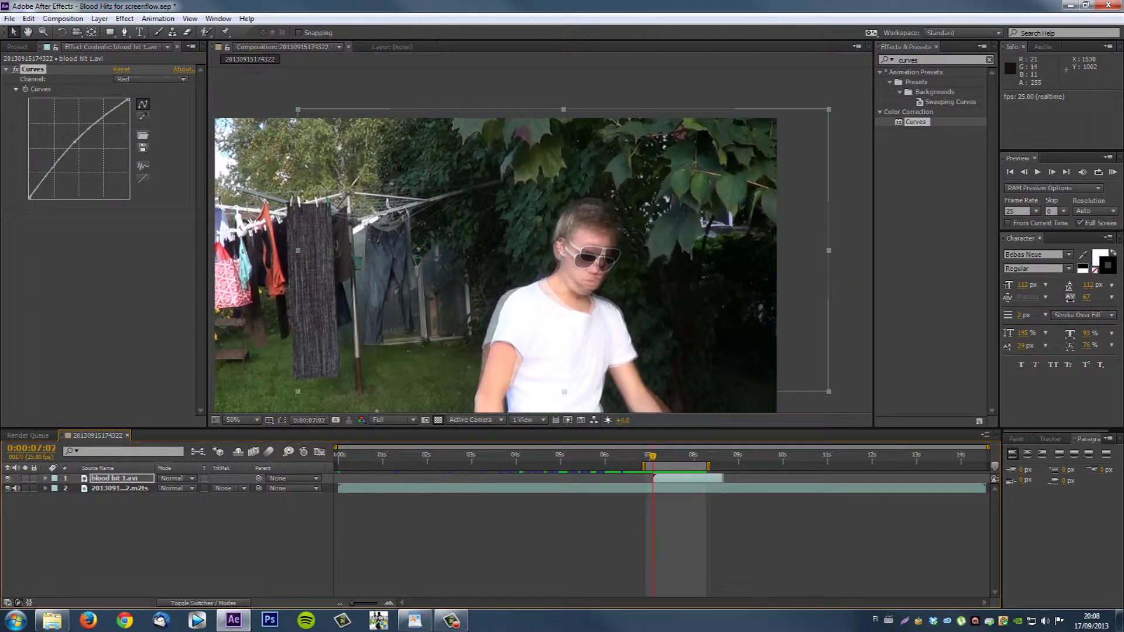
key("Page_Up")
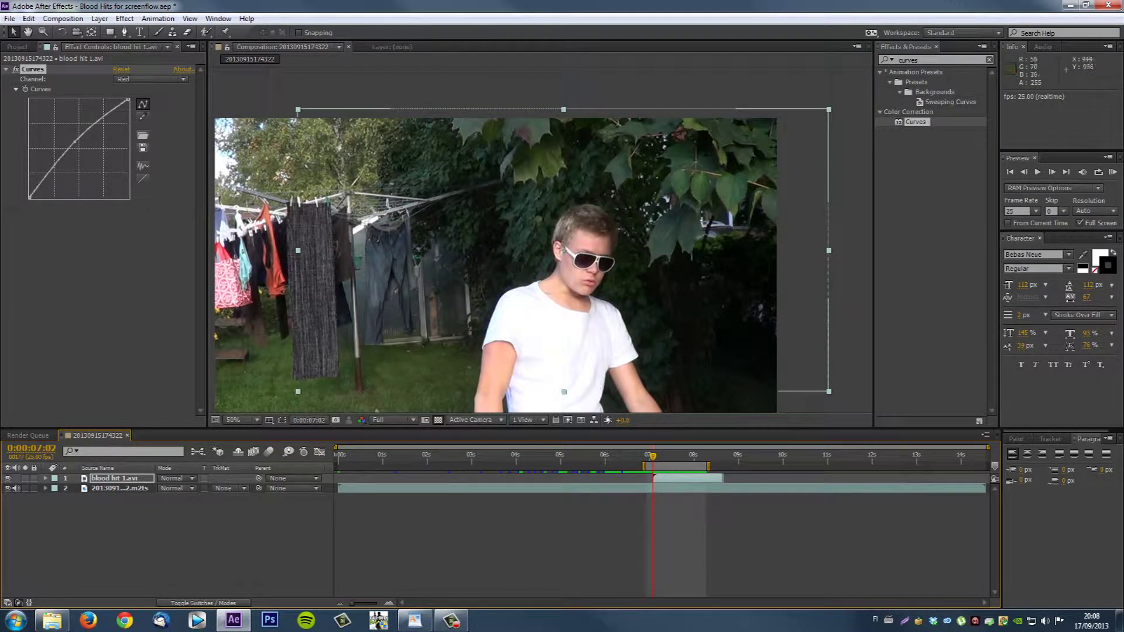
key("Page_Down")
key("Page_Down")
key("Page_Down")
key("Page_Down")
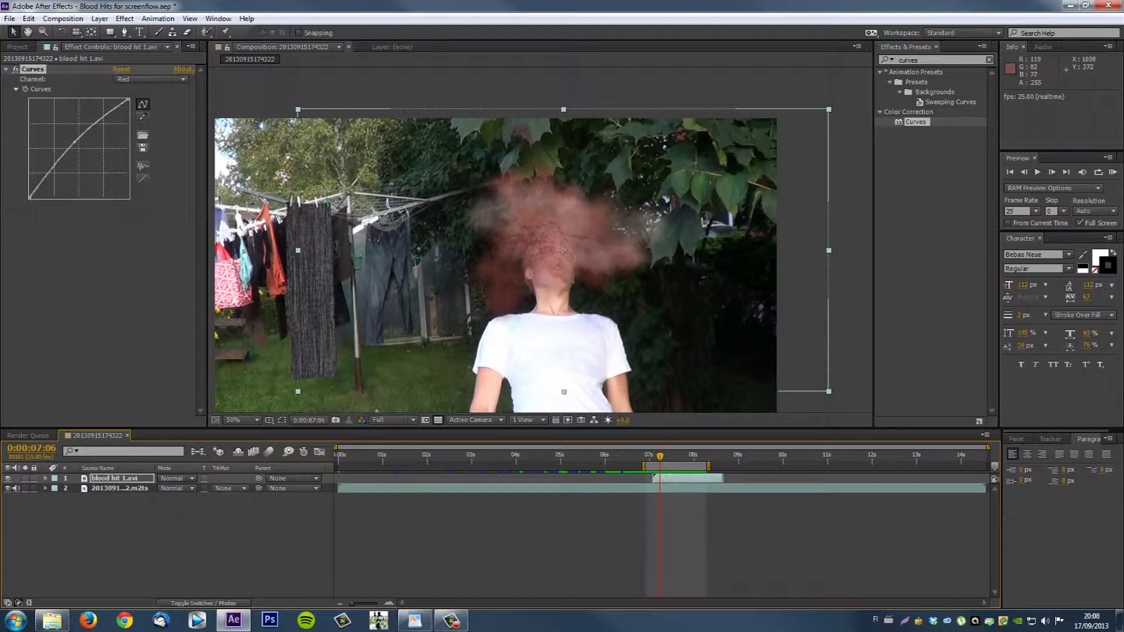
right_click(150, 508)
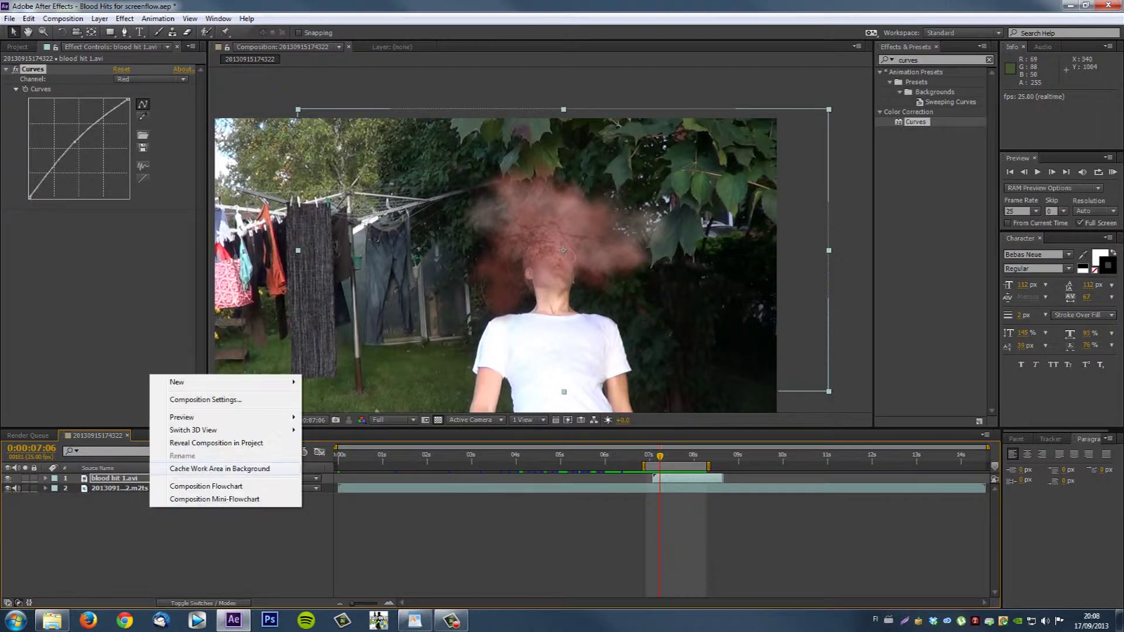
mouse_move(188, 382)
left_click(205, 539)
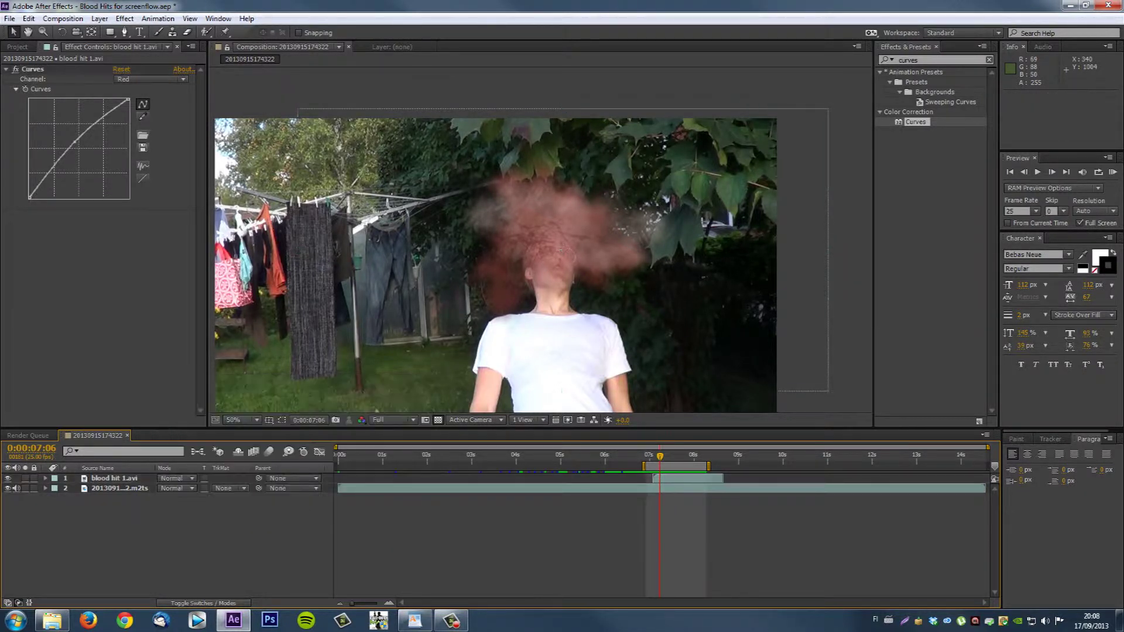
right_click(151, 522)
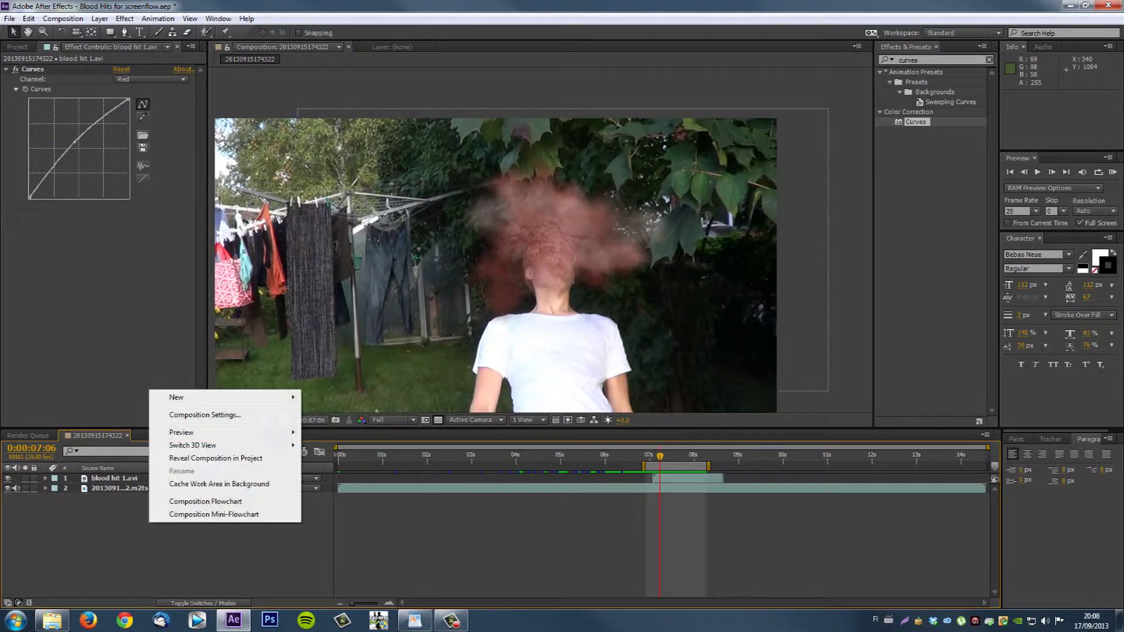
key("Escape")
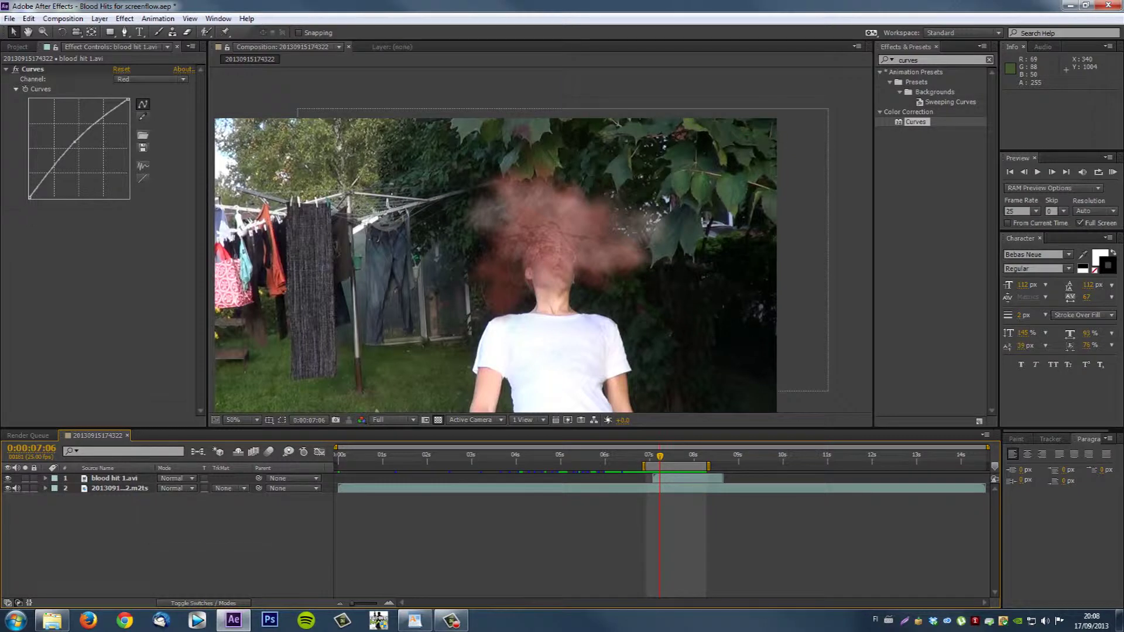
right_click(144, 542)
mouse_move(176, 417)
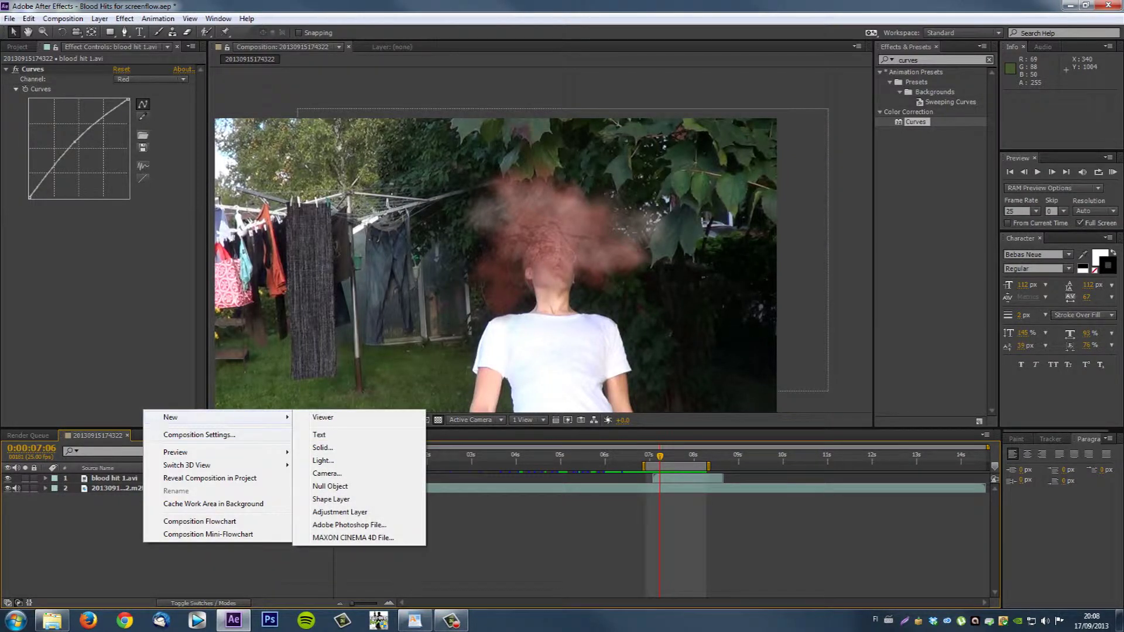
key("Escape")
key("Escape")
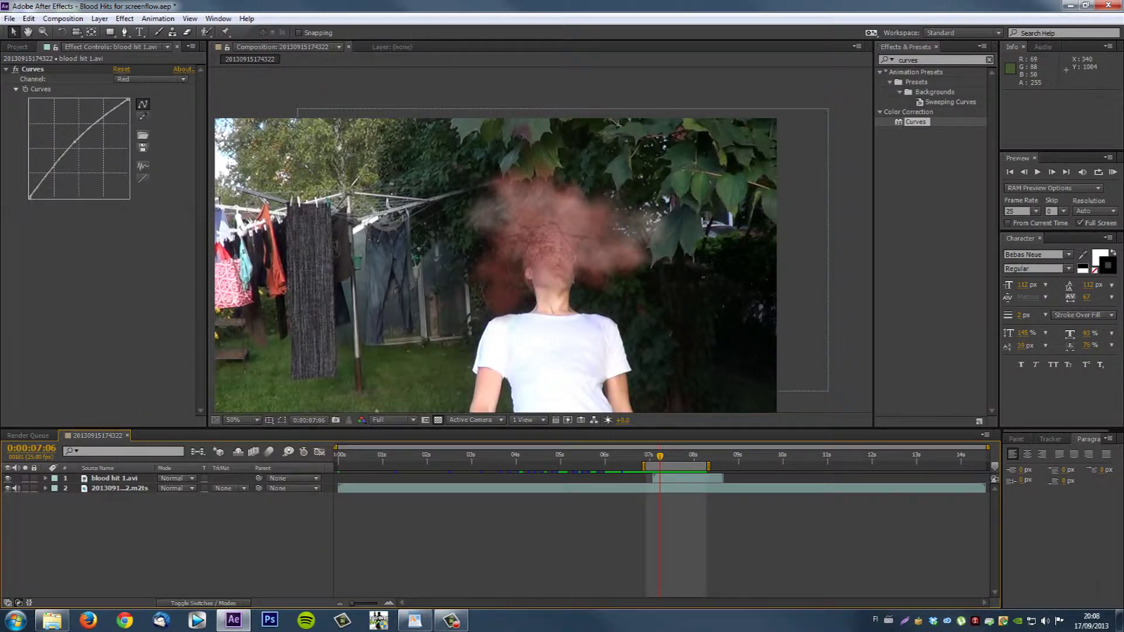
left_click(114, 478)
left_click(120, 488)
left_click(114, 478)
left_click(144, 535)
Step: Create a new adjustment layer above the blood hit clip and the footage
right_click(115, 529)
mouse_move(142, 404)
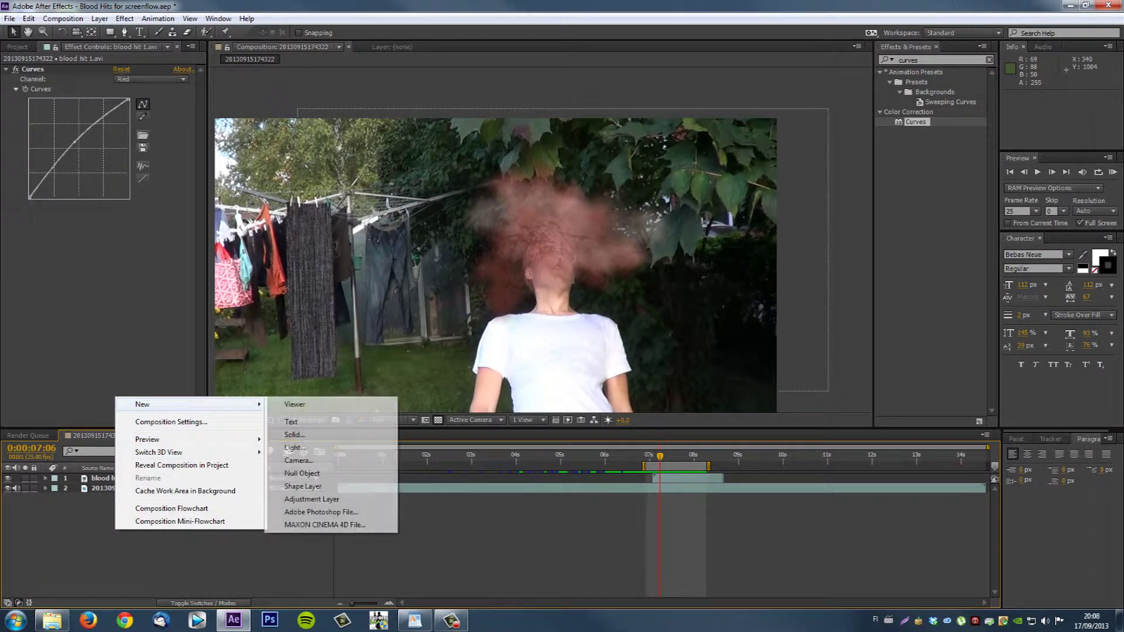
left_click(298, 499)
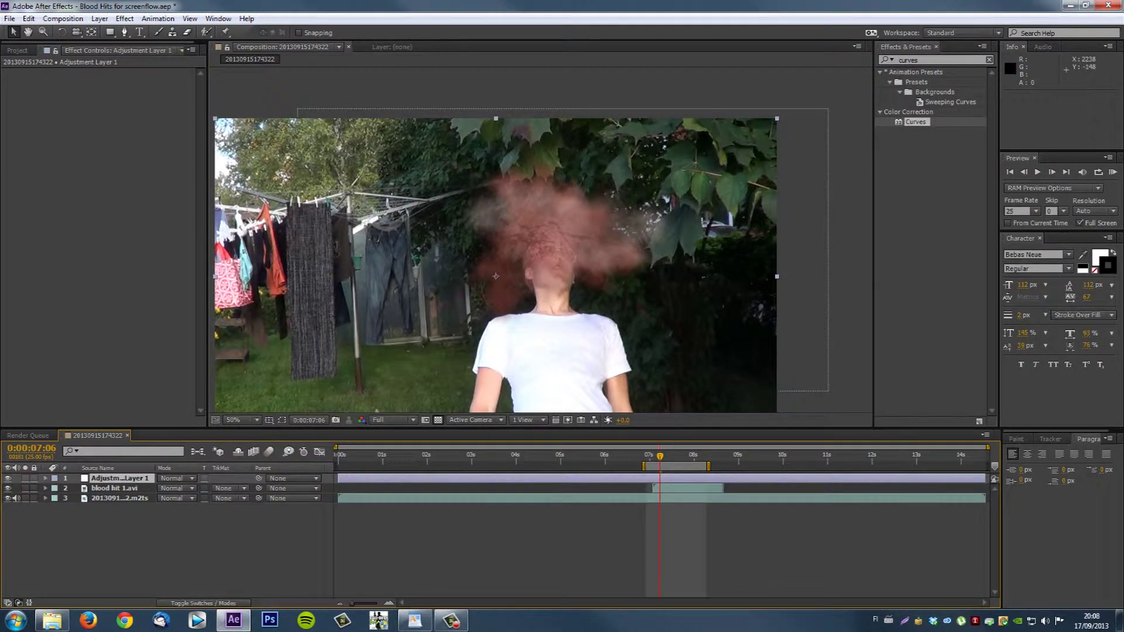
Step: Try Curves on the adjustment layer with the black and white points moved inward for stronger contrast
left_click_drag(932, 60, 887, 60)
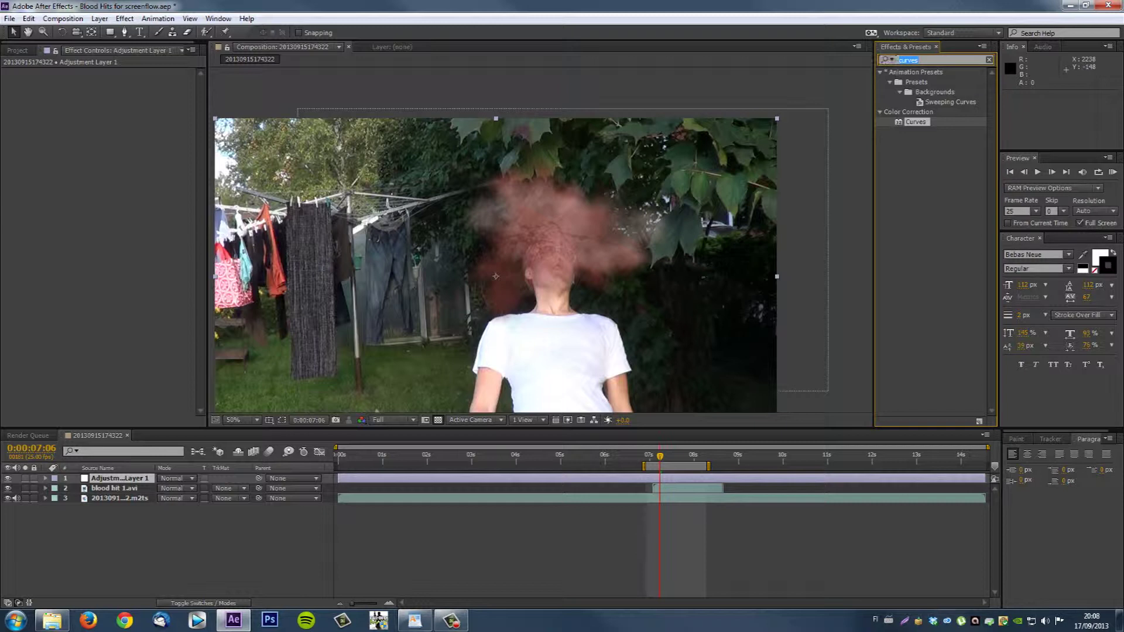
type("curves")
left_click_drag(915, 122, 136, 479)
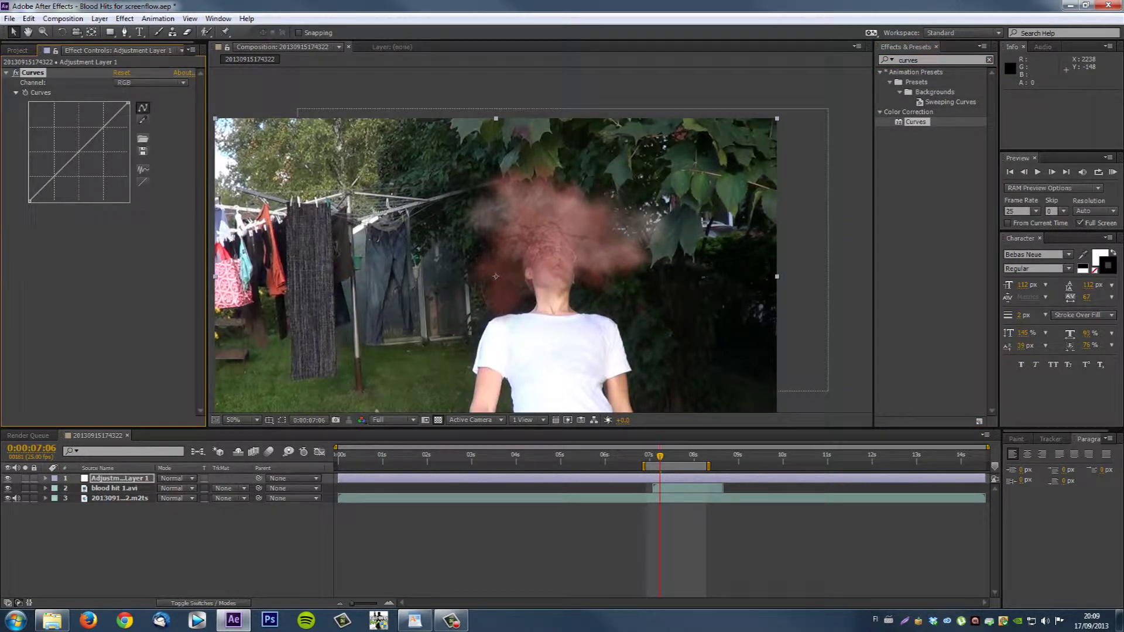
left_click_drag(29, 201, 40, 201)
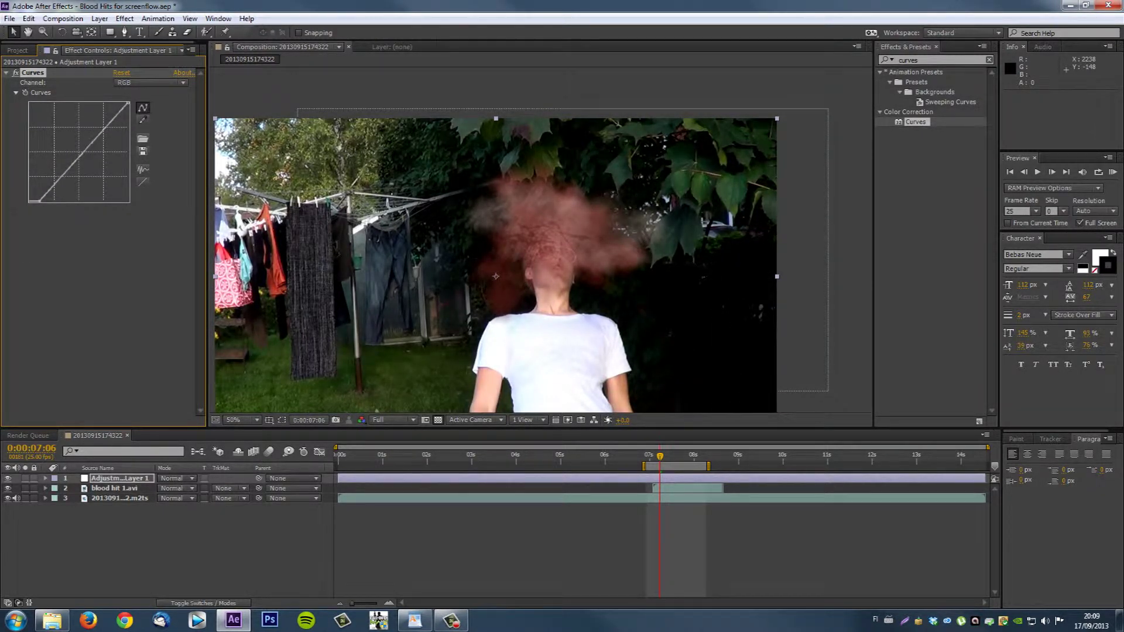
left_click_drag(130, 103, 107, 103)
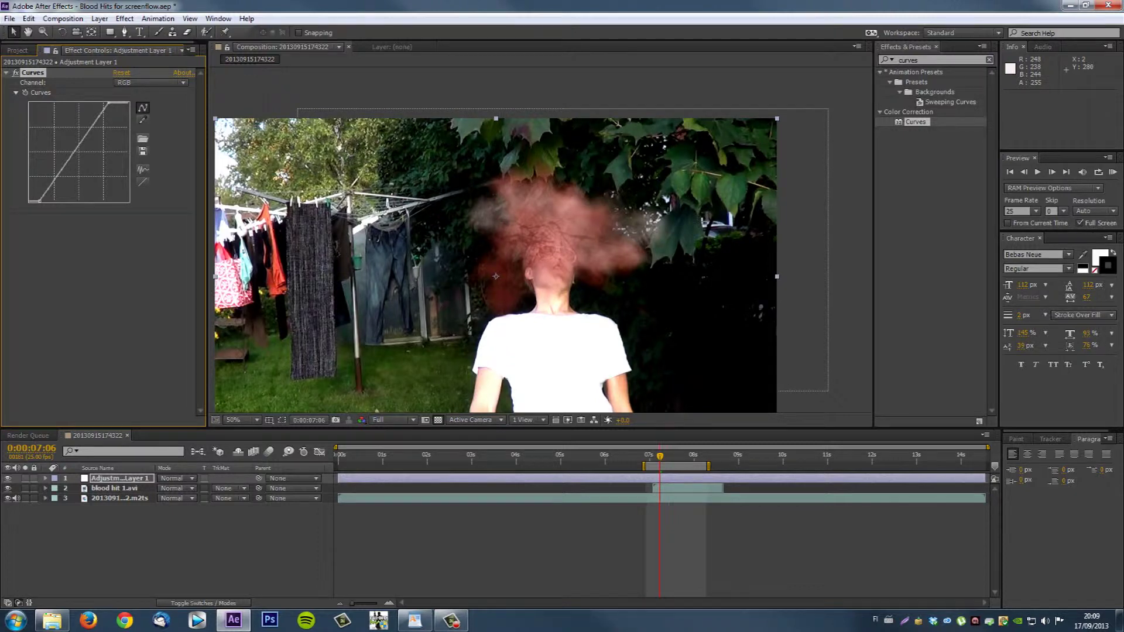
key("Delete")
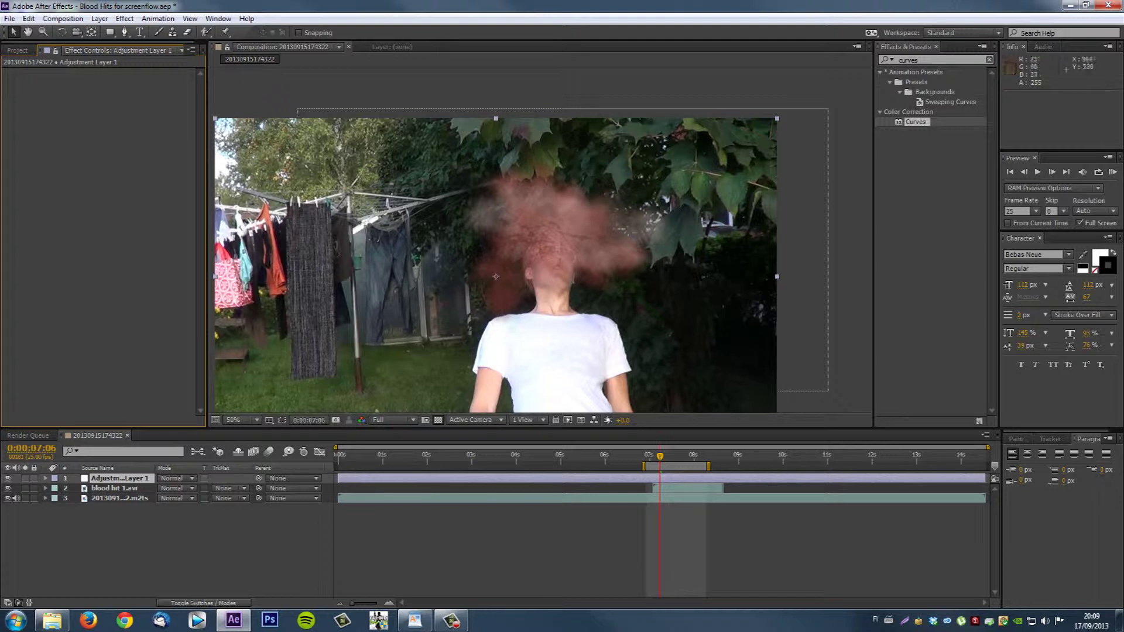
Step: Apply the Magic Bullet Mojo effect to the adjustment layer and slightly reduce its Mojo amount
left_click(914, 59)
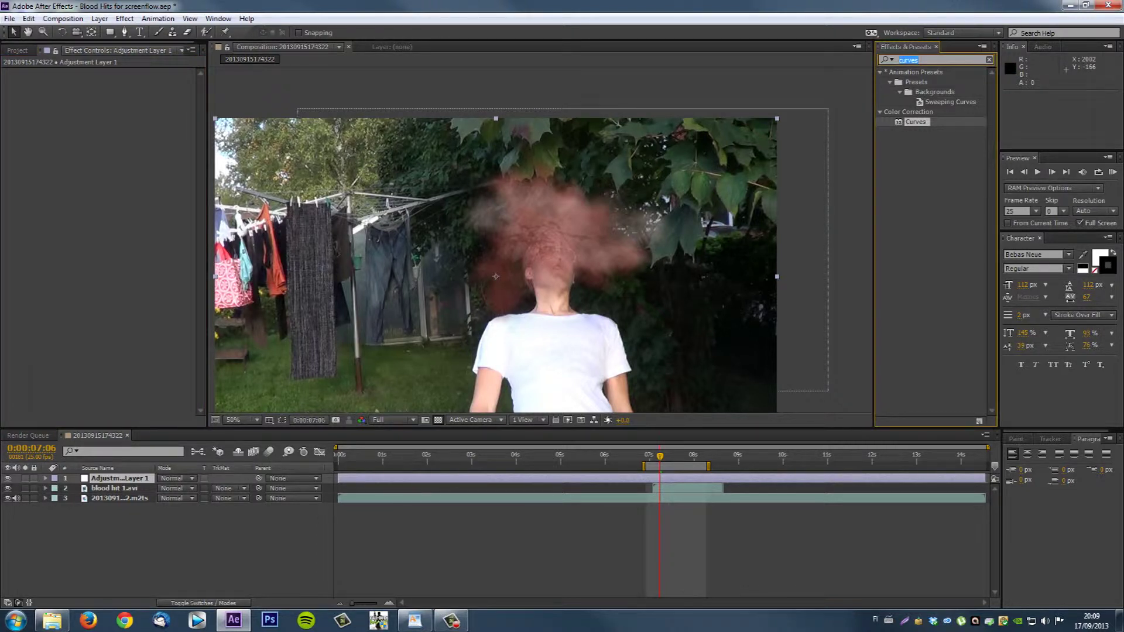
type("mojo")
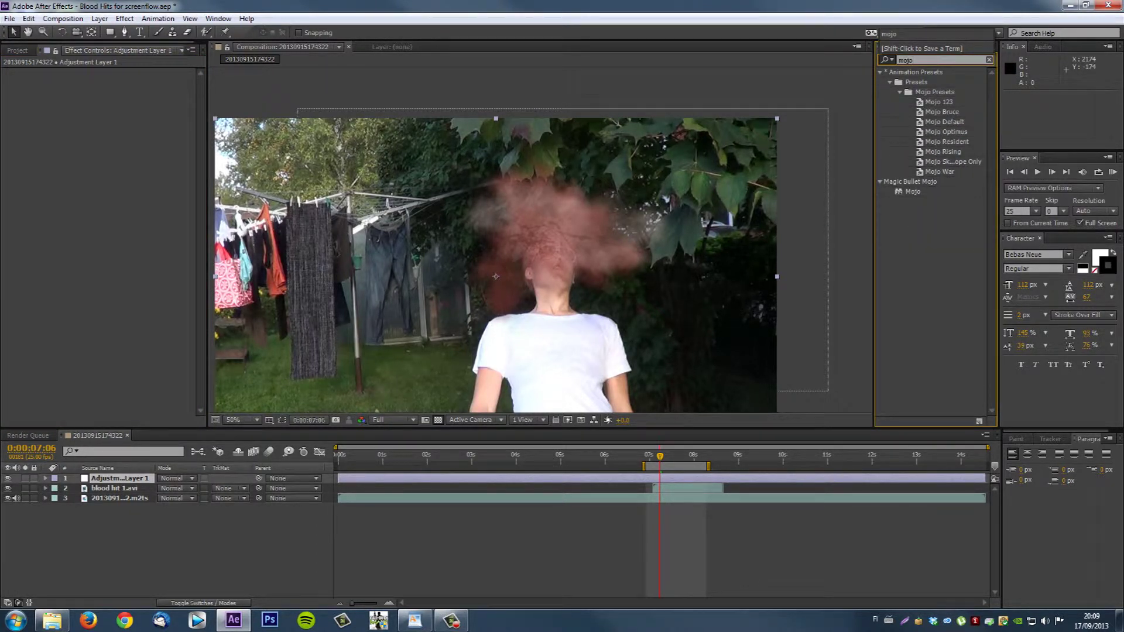
left_click(912, 191)
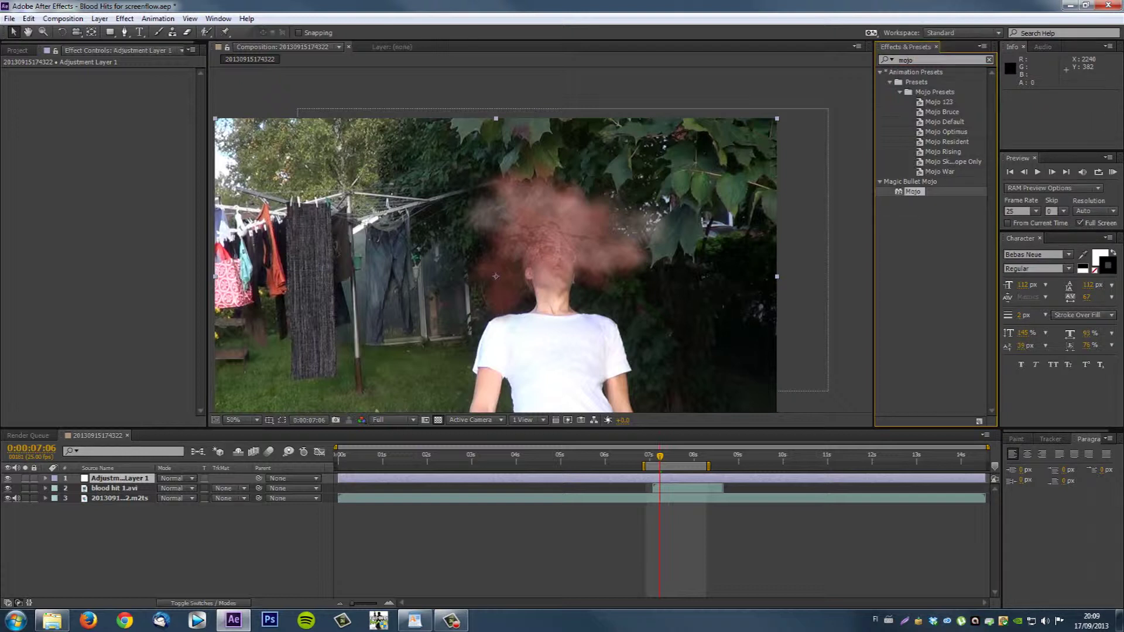
left_click(913, 209)
left_click(912, 192)
left_click_drag(908, 205, 108, 478)
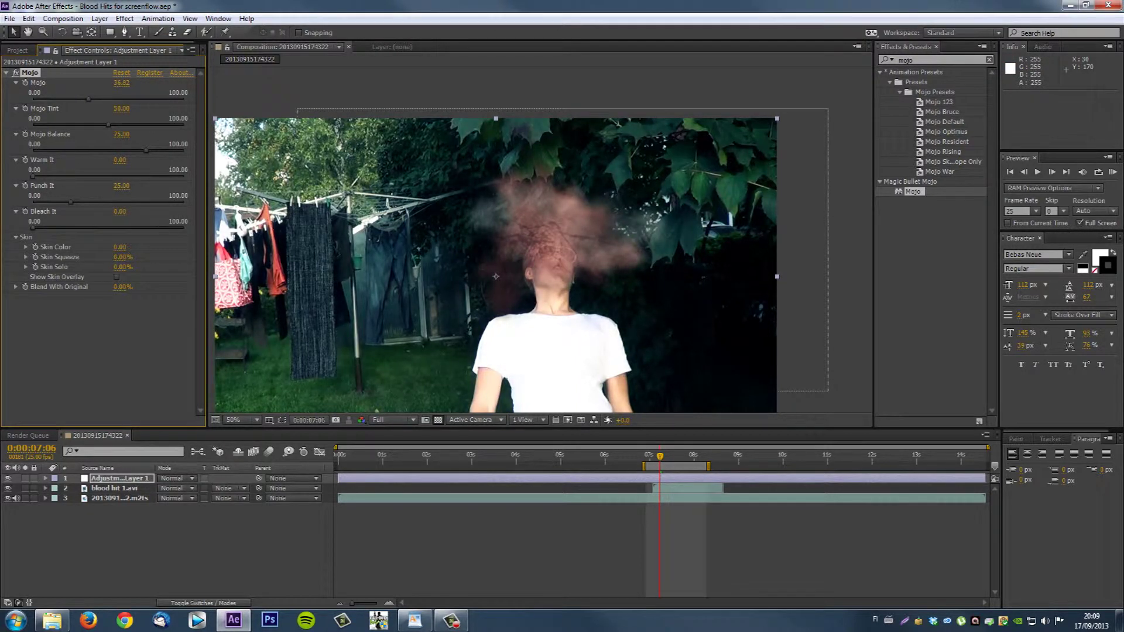
mouse_move(89, 99)
left_mouse_down()
mouse_move(126, 99)
mouse_move(32, 100)
mouse_move(83, 100)
left_mouse_up()
Step: Raise the middle of the blood hit's Red curve slightly and pull the middle of its RGB curve further down
left_click(114, 488)
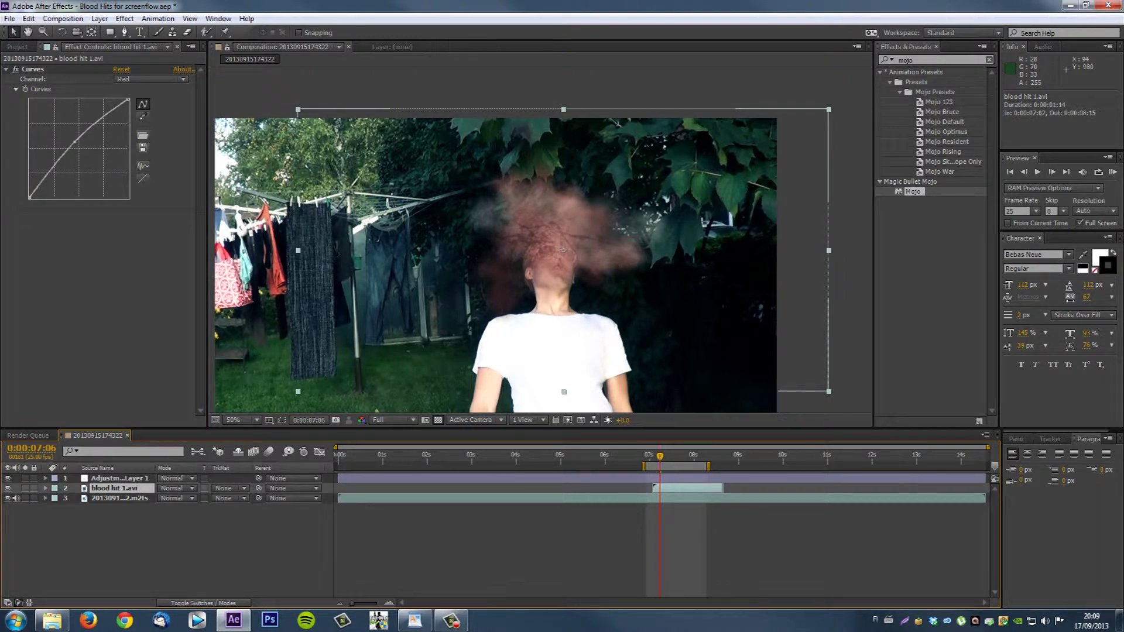
left_click_drag(75, 142, 71, 138)
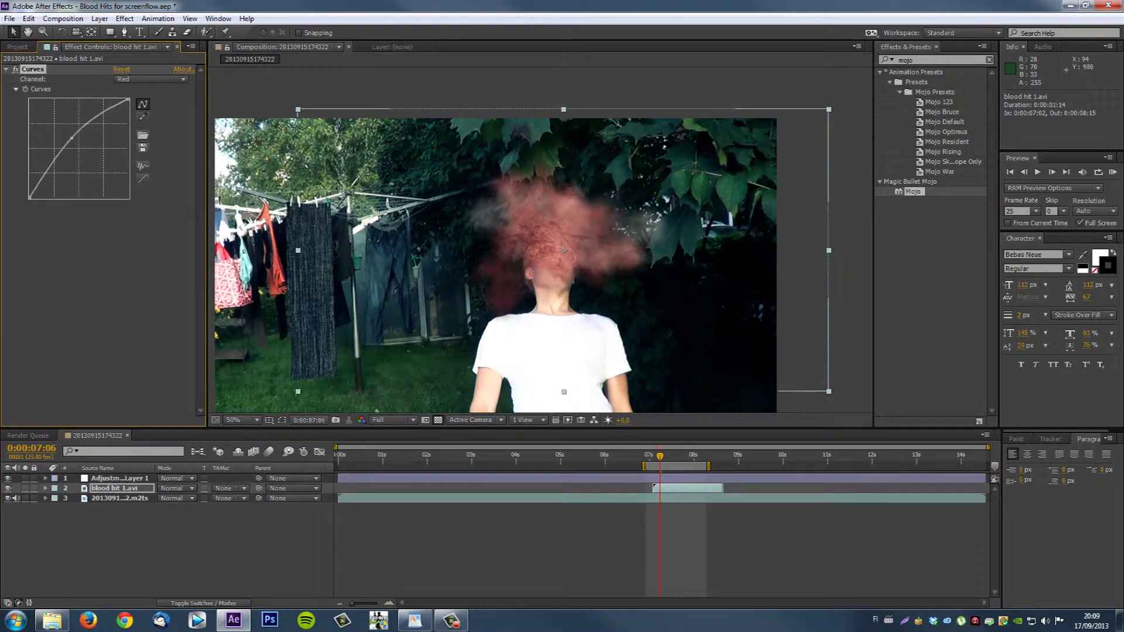
left_click(151, 79)
left_click(132, 90)
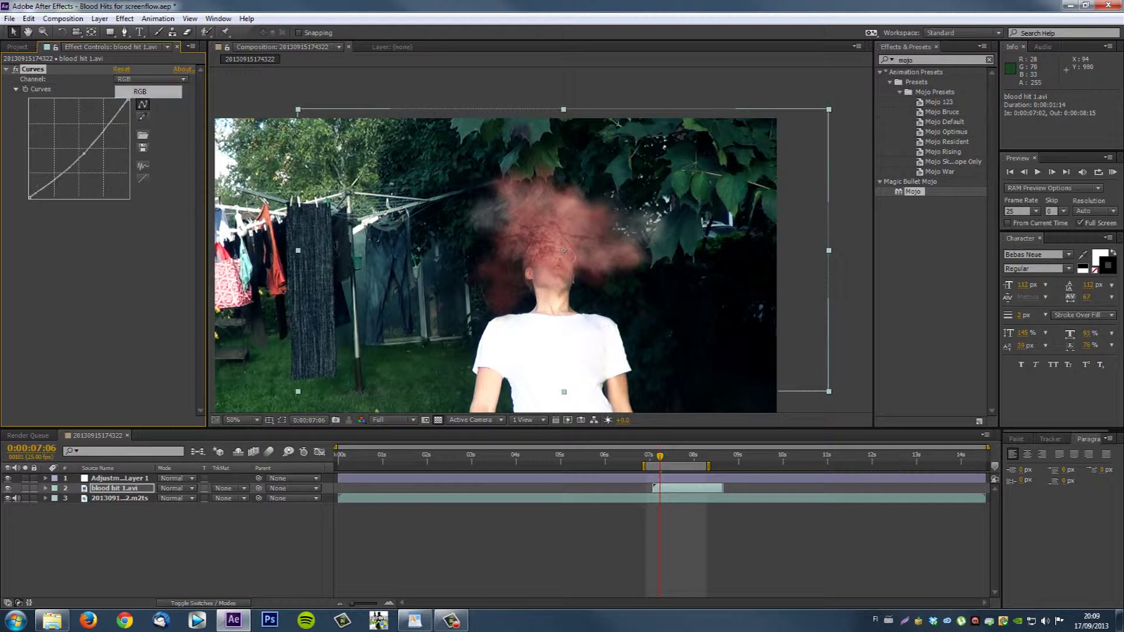
left_click_drag(84, 153, 87, 161)
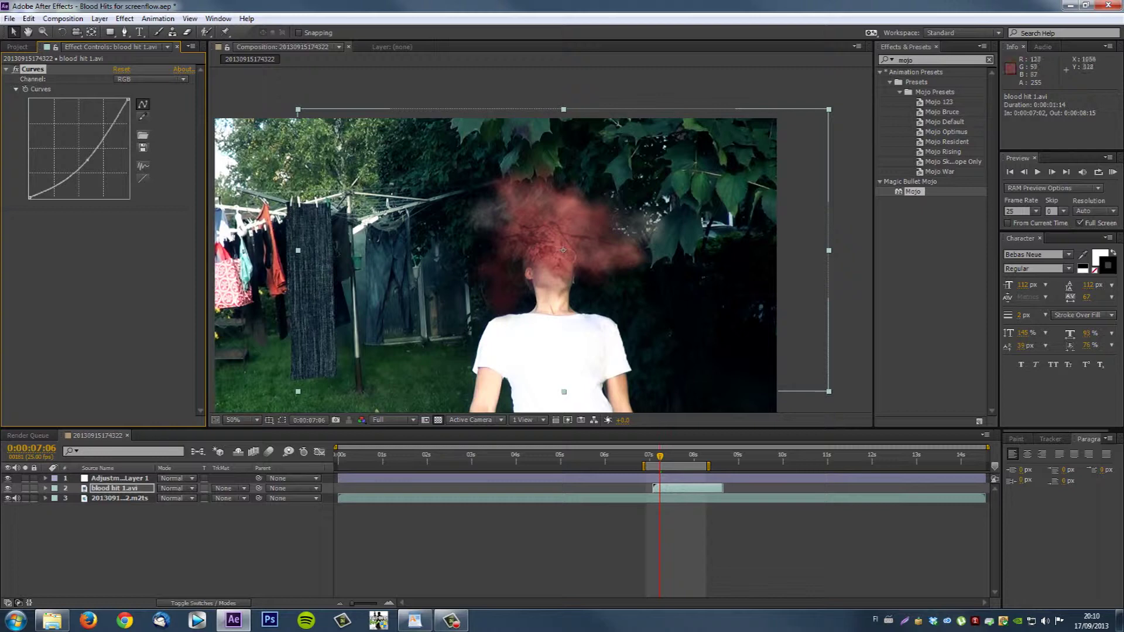
Step: Preview the graded blood hit shot and set the composition magnification to Fit up to 100%
key("space")
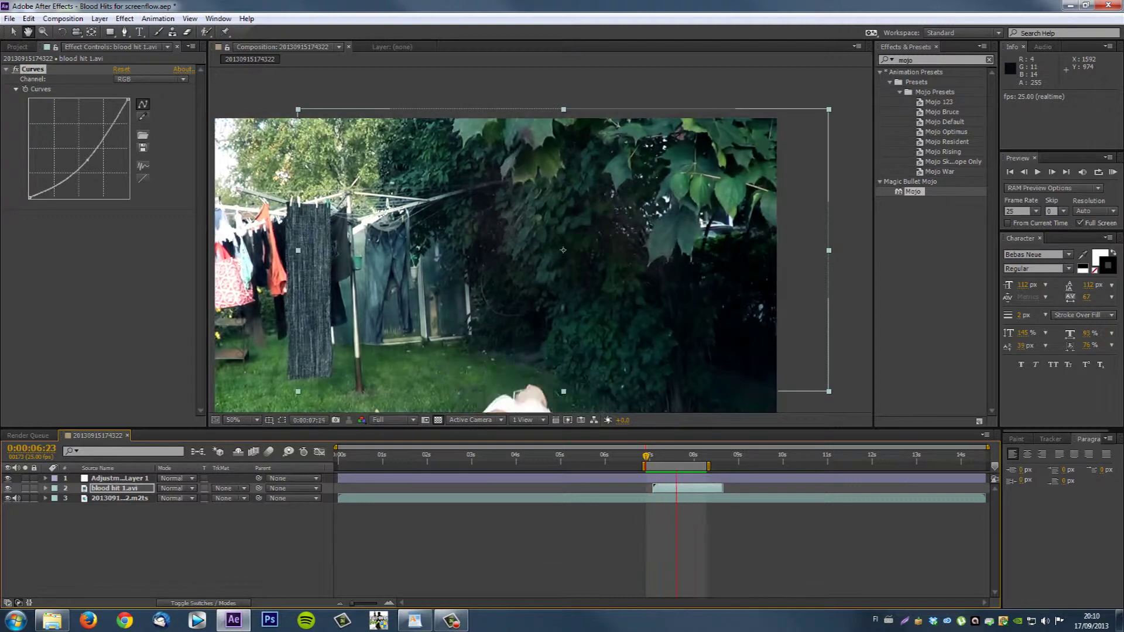
key("space")
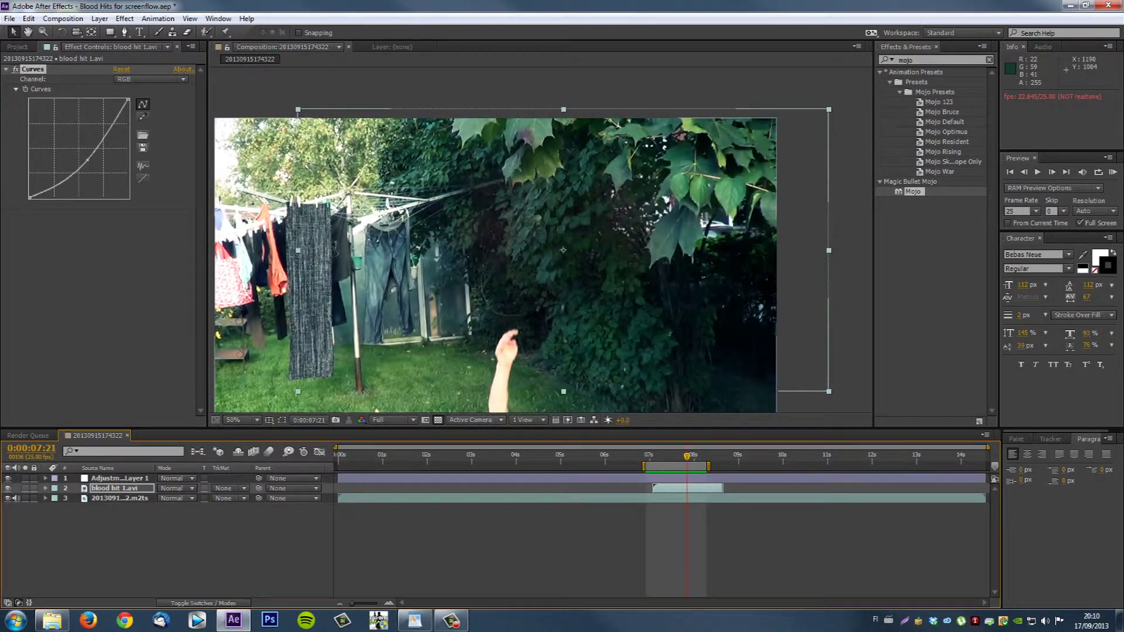
left_click(241, 419)
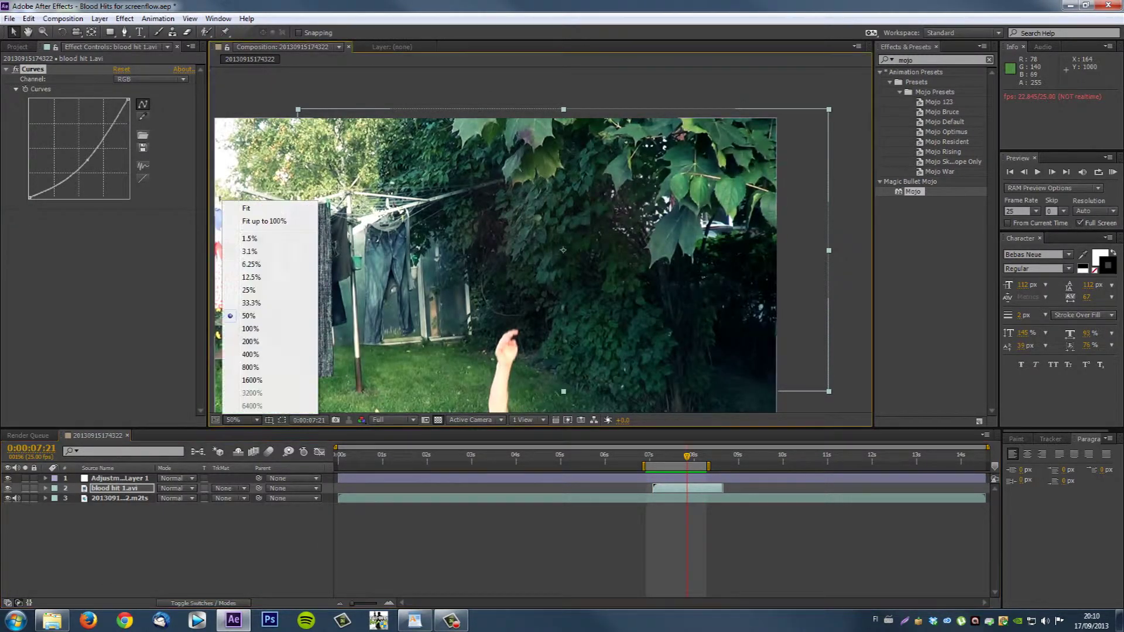
left_click(263, 220)
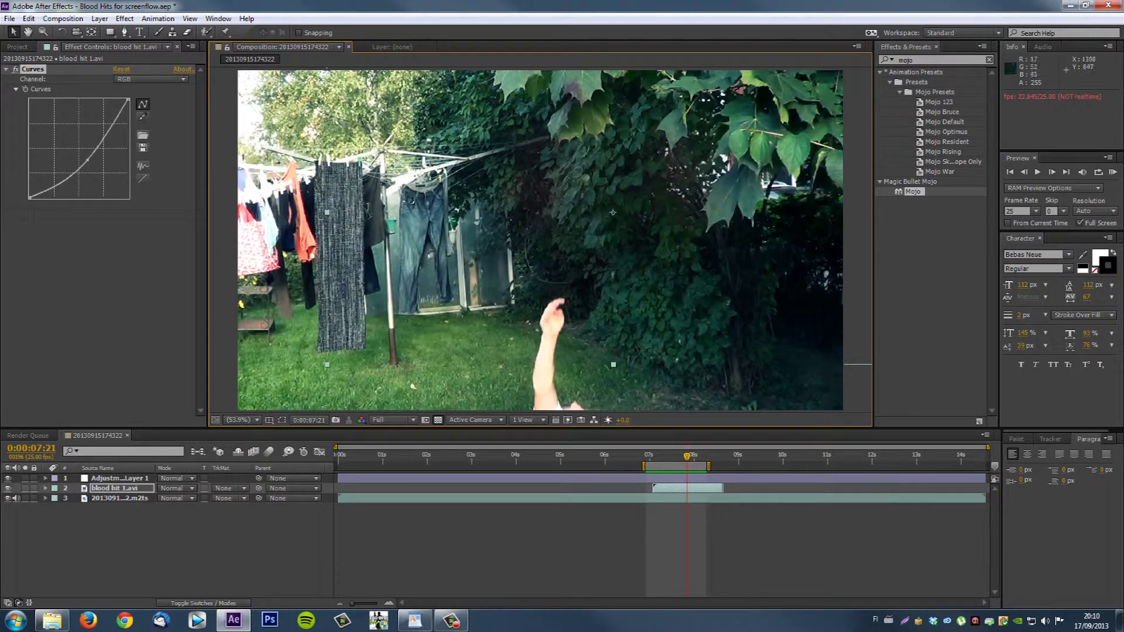
left_click(218, 370)
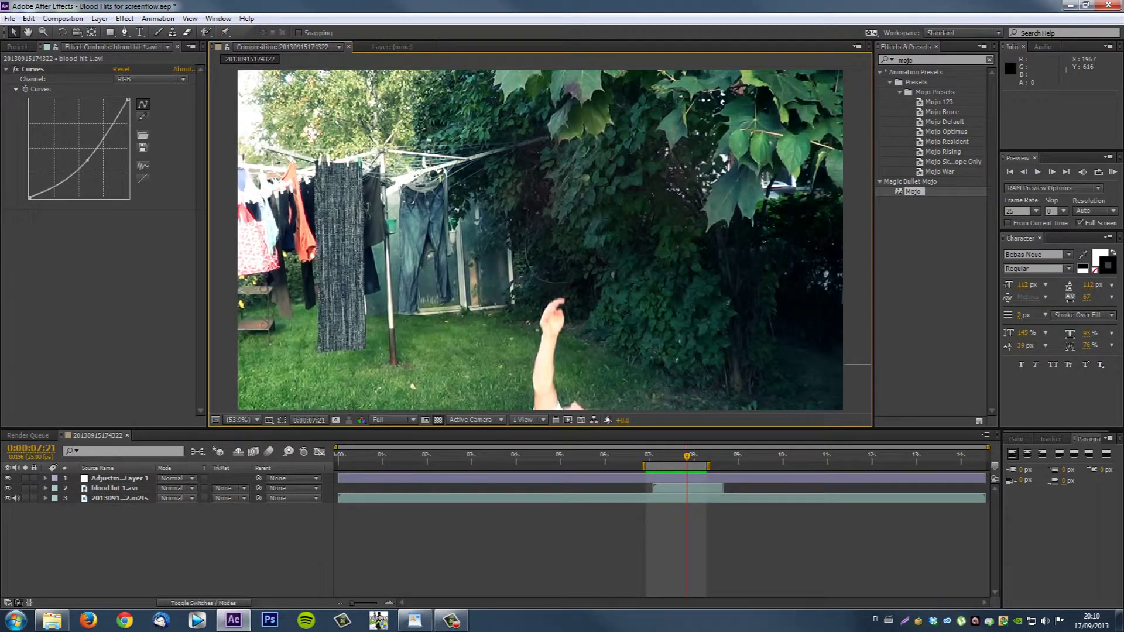
left_click(1113, 172)
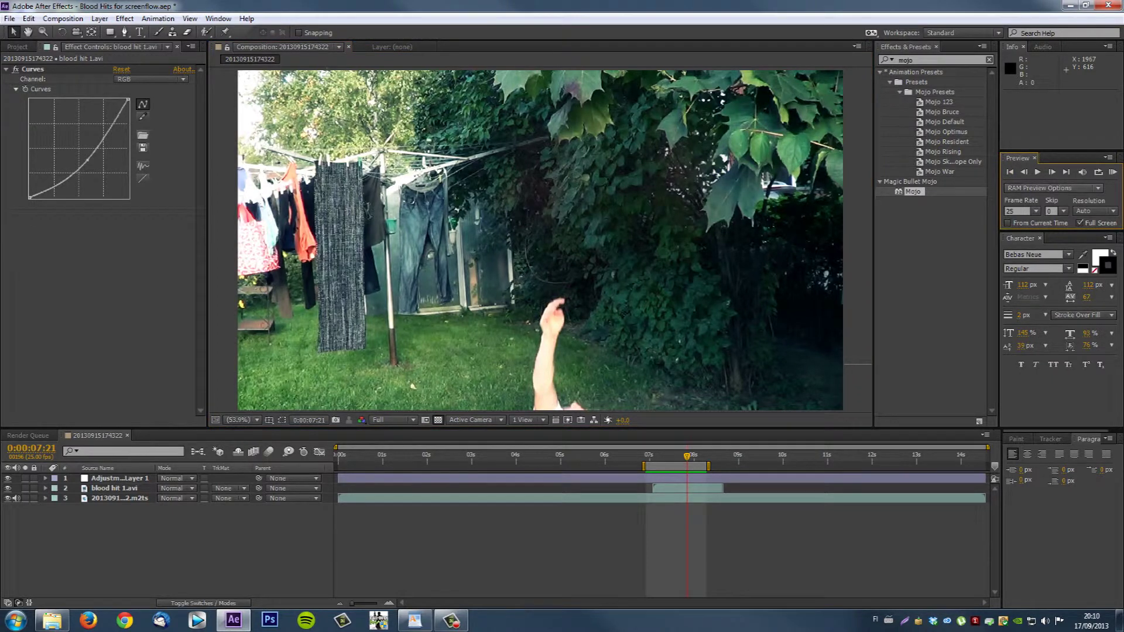